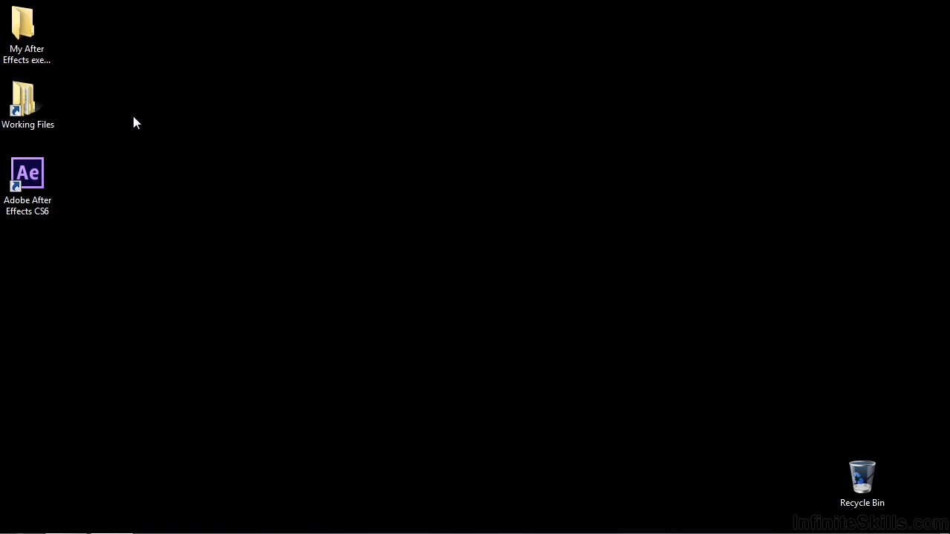
Step: Open the project 0501-properties.aep from the After Effects projects folder inside Working Files
{"action": "double_click", "coordinate": [37, 104]}
{"action": "double_click", "coordinate": [375, 104]}
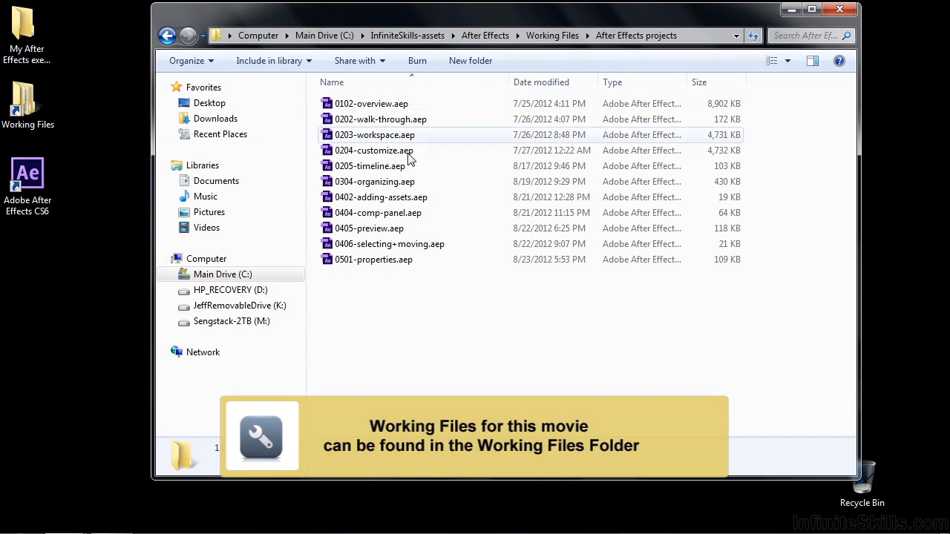
{"action": "double_click", "coordinate": [340, 261]}
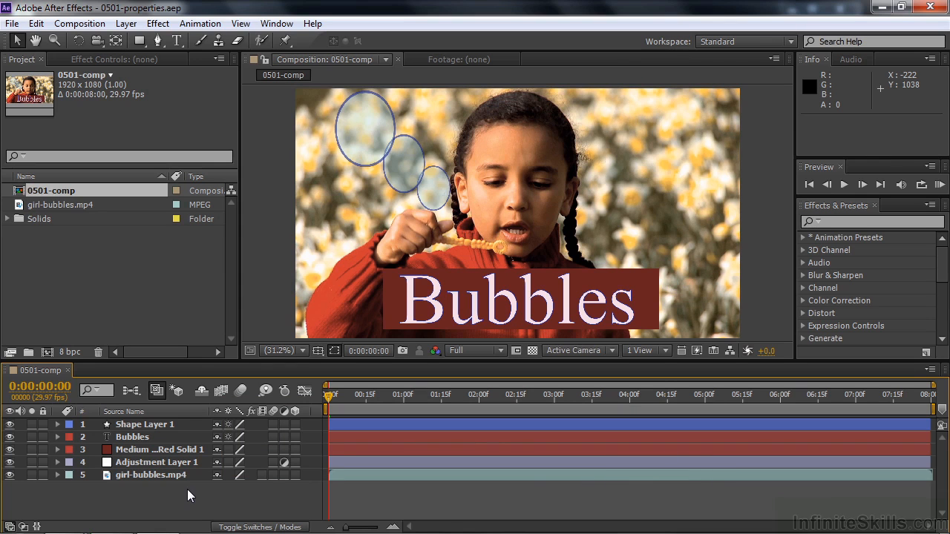
Step: Expand all five layers in the timeline to examine their property groups, and collapse and deselect them again
{"action": "left_click_drag", "start_coordinate": [187, 489], "coordinate": [120, 424]}
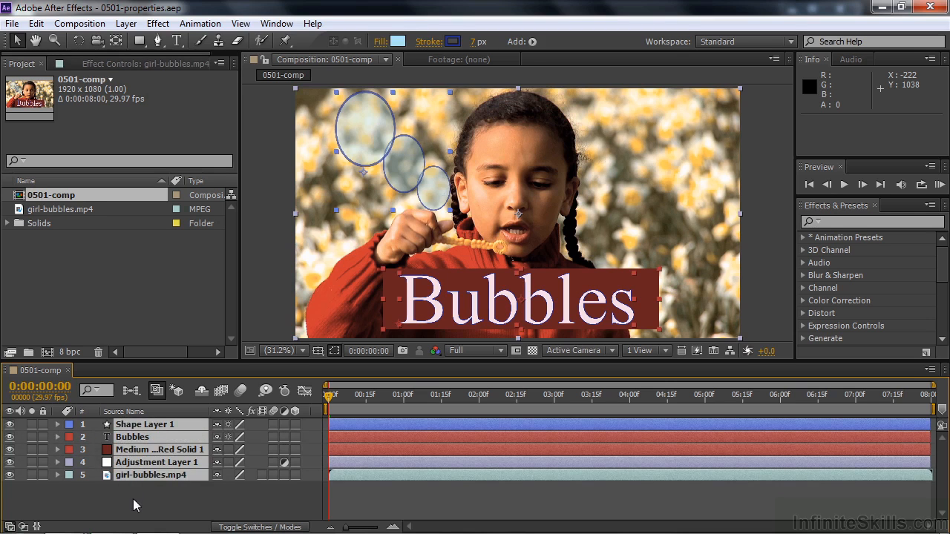
{"action": "left_click", "coordinate": [58, 461]}
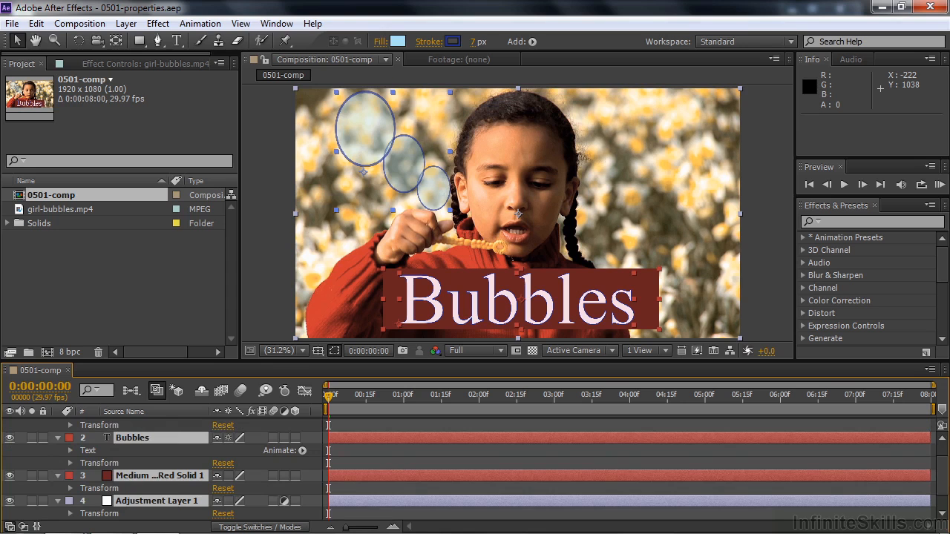
{"action": "scroll", "coordinate": [946, 460], "scroll_direction": "up", "scroll_amount": 2}
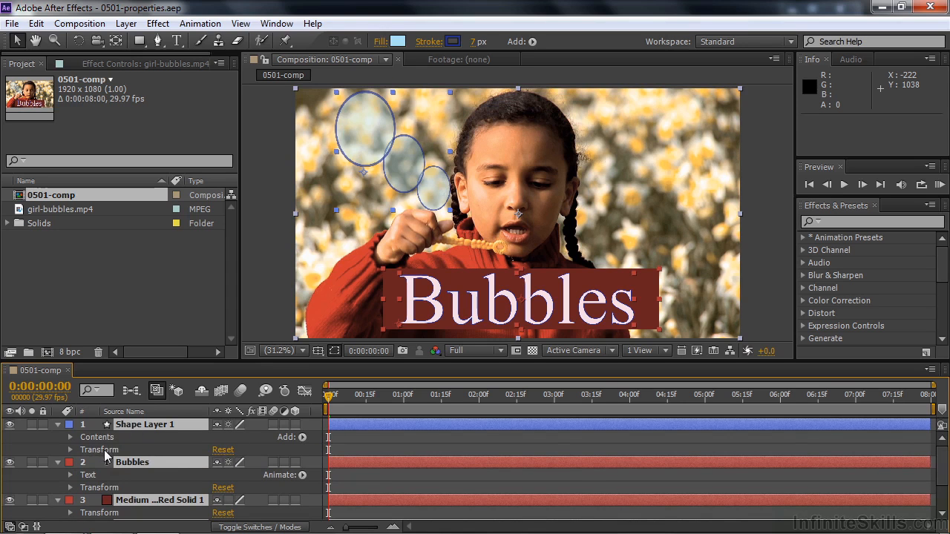
{"action": "scroll", "coordinate": [942, 469], "scroll_direction": "down", "scroll_amount": 1}
{"action": "scroll", "coordinate": [942, 475], "scroll_direction": "down", "scroll_amount": 2}
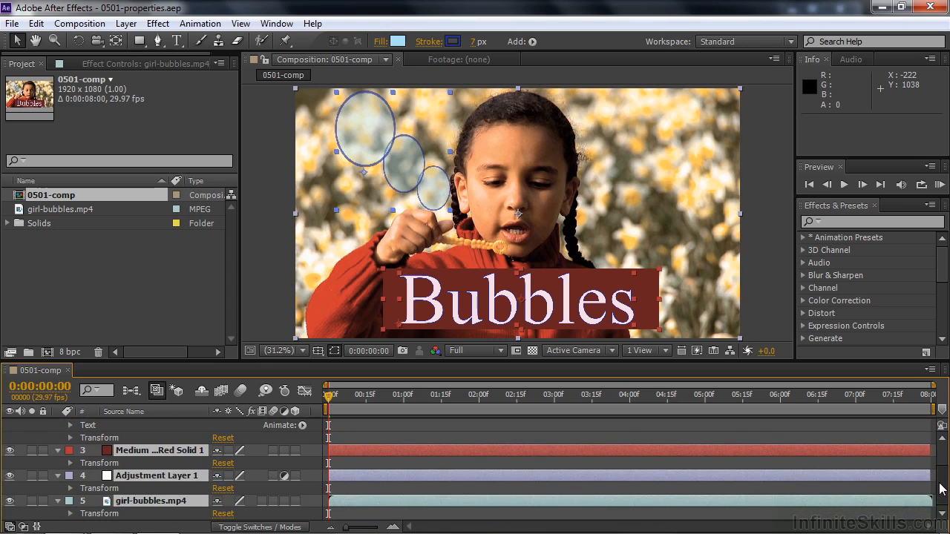
{"action": "left_click", "coordinate": [57, 450]}
{"action": "left_click", "coordinate": [76, 496]}
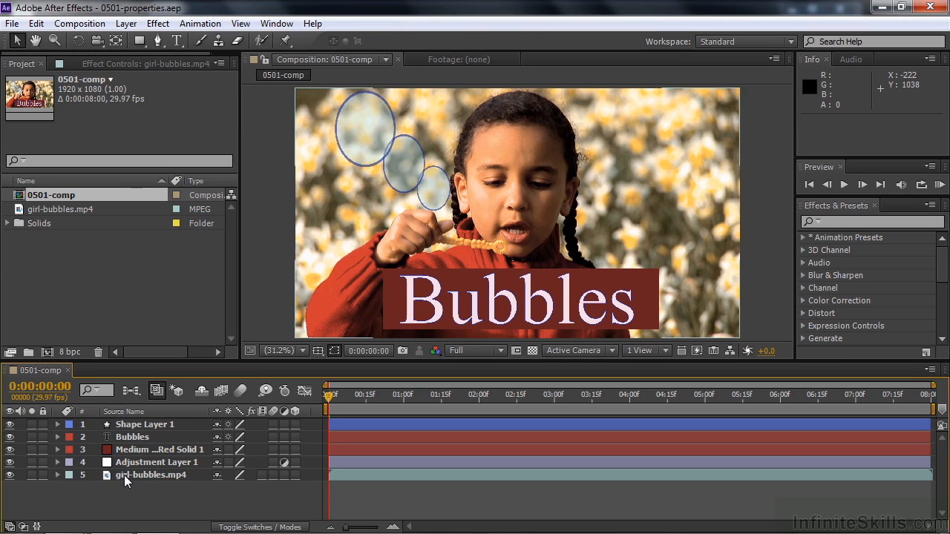
Step: Expand the Transform properties of the girl-bubbles.mp4 layer and select that layer
{"action": "left_click", "coordinate": [58, 474]}
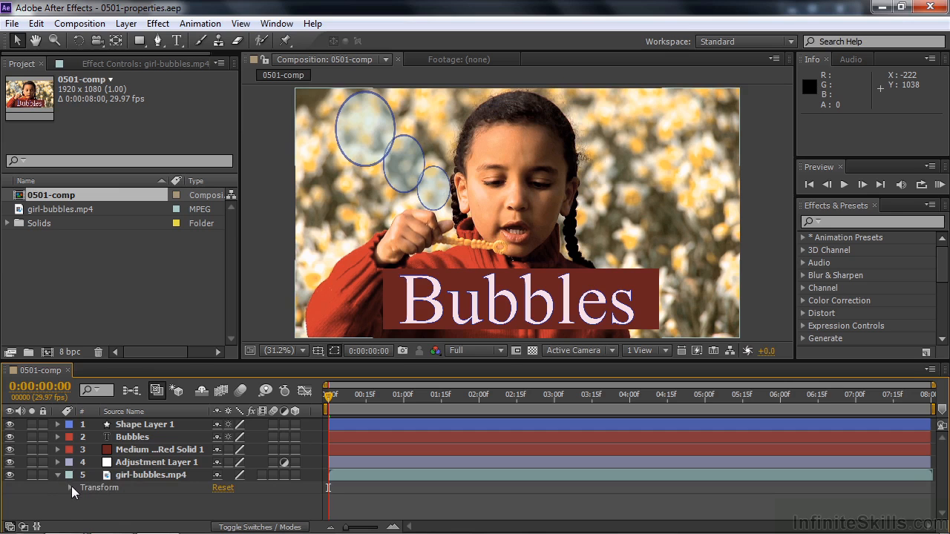
{"action": "left_click", "coordinate": [70, 488]}
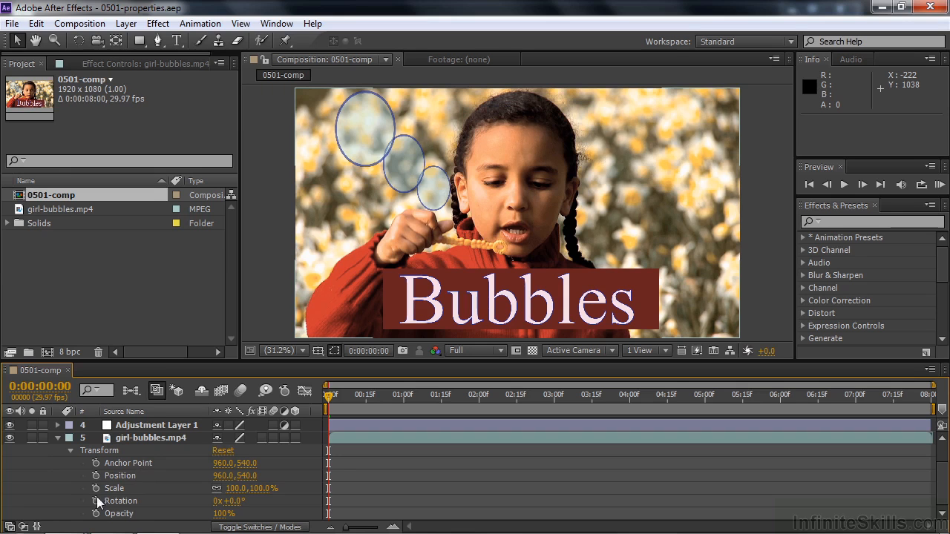
{"action": "left_click", "coordinate": [116, 441]}
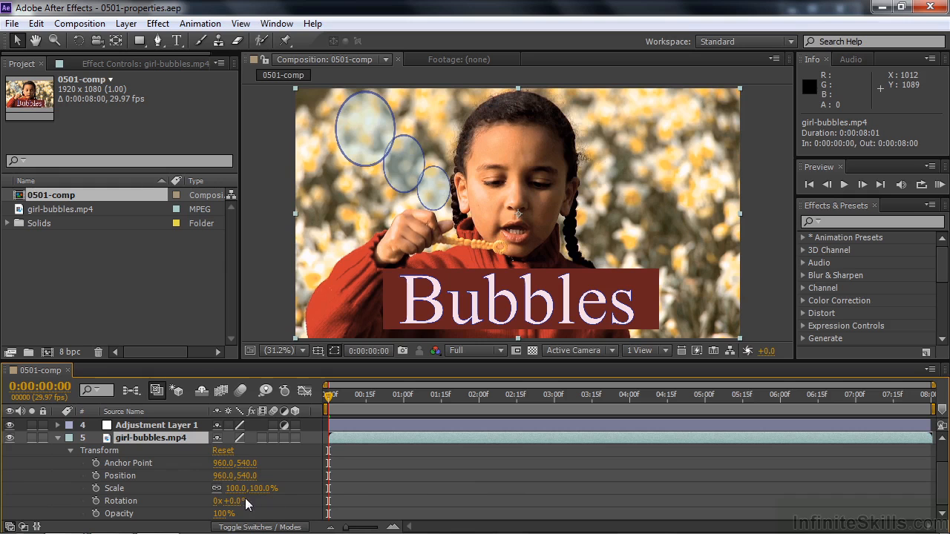
Step: Try rotating the girl-bubbles.mp4 layer by 1° and scaling it to 95%, and undo both changes
{"action": "left_click_drag", "start_coordinate": [238, 501], "coordinate": [259, 522]}
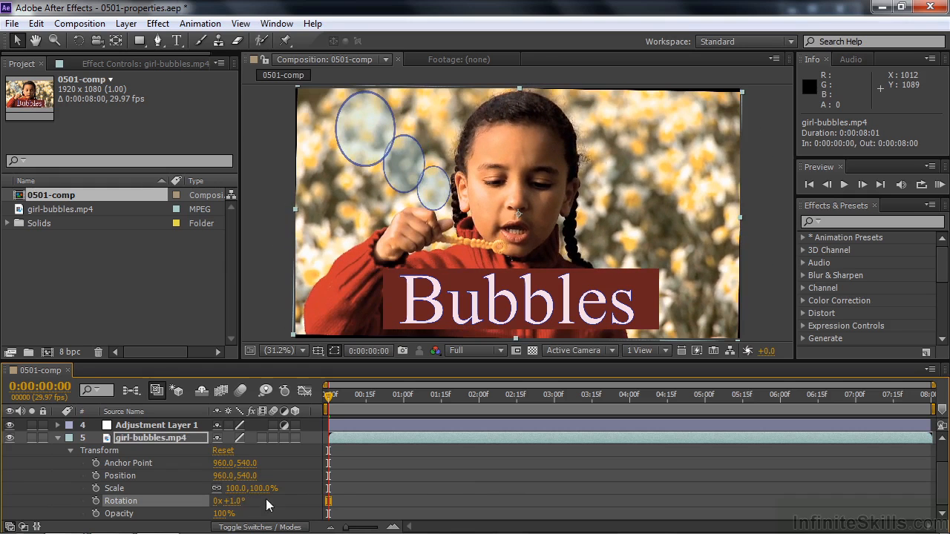
{"action": "mouse_move", "coordinate": [262, 489]}
{"action": "left_mouse_down"}
{"action": "mouse_move", "coordinate": [223, 488]}
{"action": "mouse_move", "coordinate": [261, 488]}
{"action": "mouse_move", "coordinate": [239, 503]}
{"action": "mouse_move", "coordinate": [273, 501]}
{"action": "left_mouse_up"}
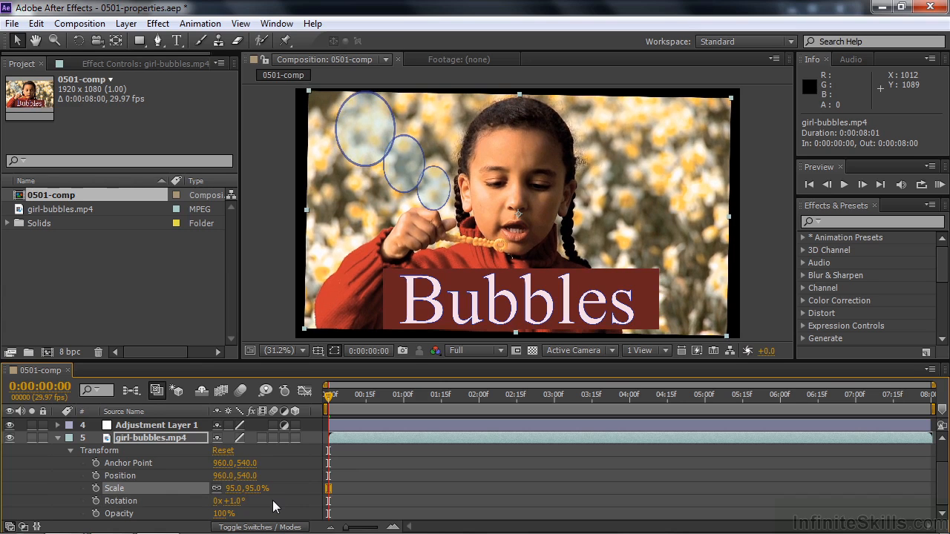
{"action": "key", "text": "ctrl+z"}
{"action": "key", "text": "ctrl+z"}
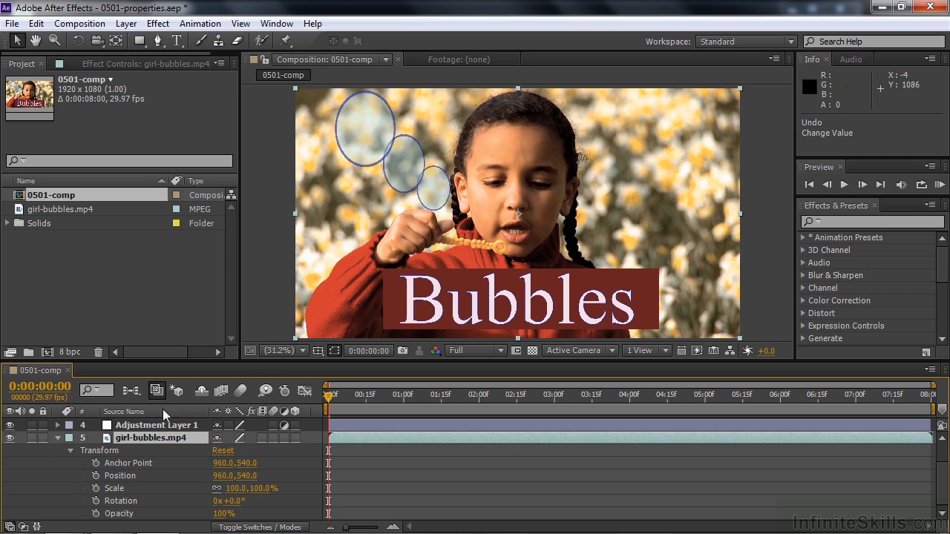
Step: Try the Purple label colour on the girl-bubbles.mp4 layer and undo it
{"action": "left_click", "coordinate": [69, 438]}
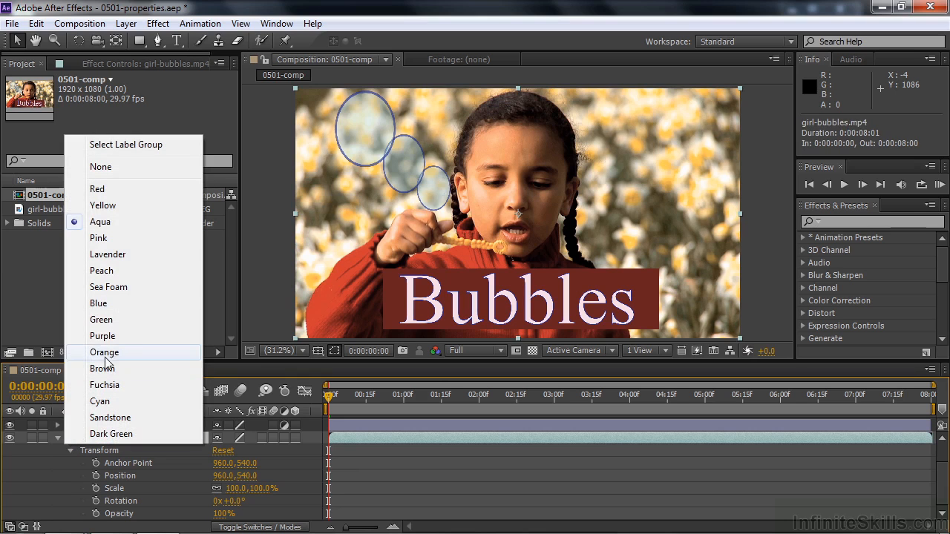
{"action": "left_click", "coordinate": [105, 335]}
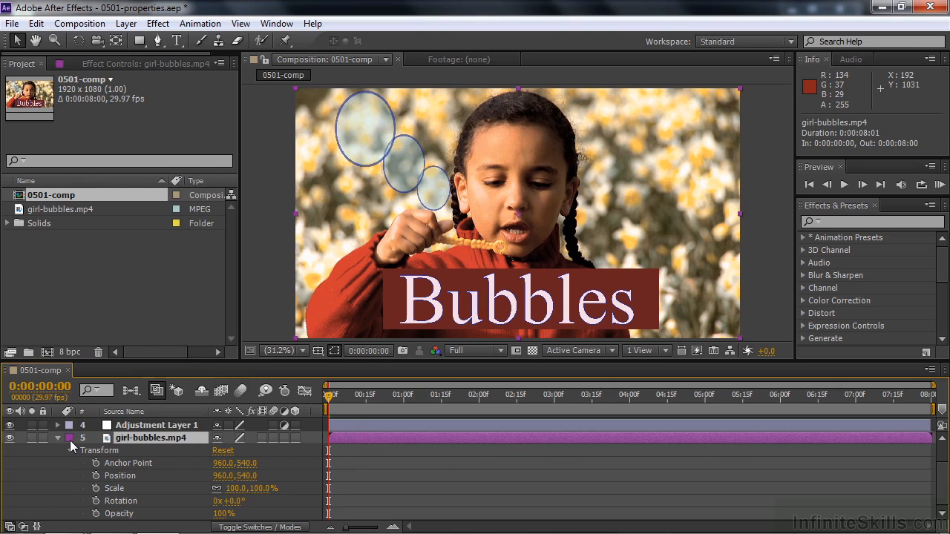
{"action": "key", "text": "ctrl+z"}
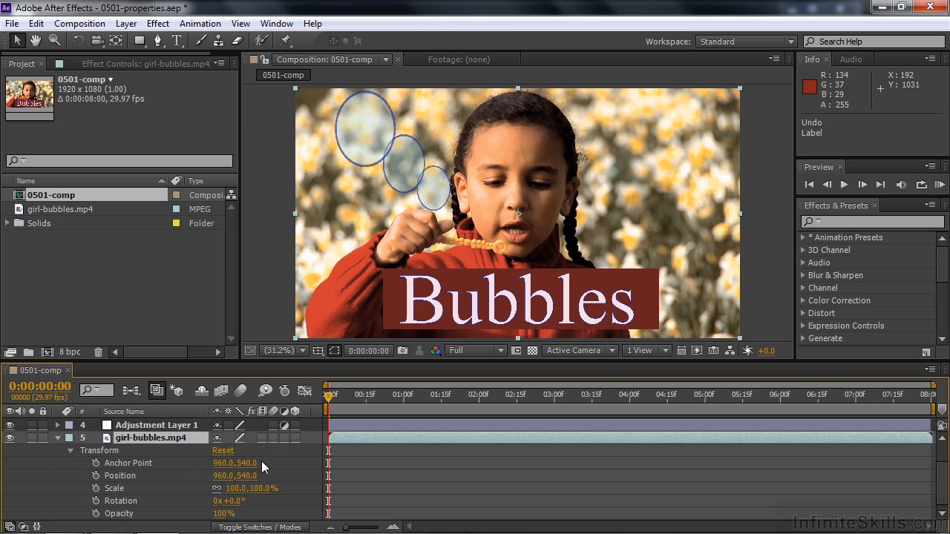
Step: Set the girl-bubbles.mp4 anchor point to 0, 0 and move the layer to about 37, 50 near the frame's upper-left corner
{"action": "left_click", "coordinate": [222, 466]}
{"action": "type", "text": "0"}
{"action": "key", "text": "Tab"}
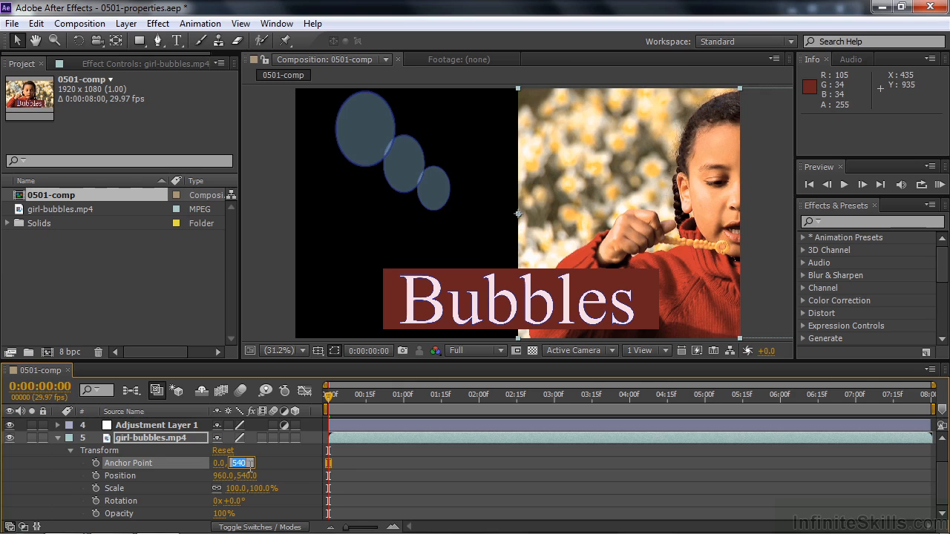
{"action": "type", "text": "0"}
{"action": "key", "text": "Tab"}
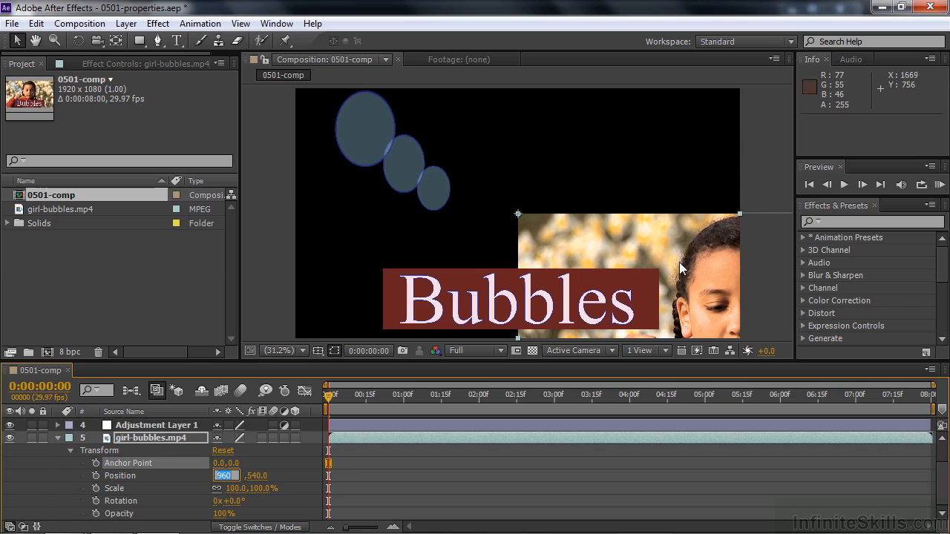
{"action": "left_click_drag", "start_coordinate": [628, 247], "coordinate": [316, 101]}
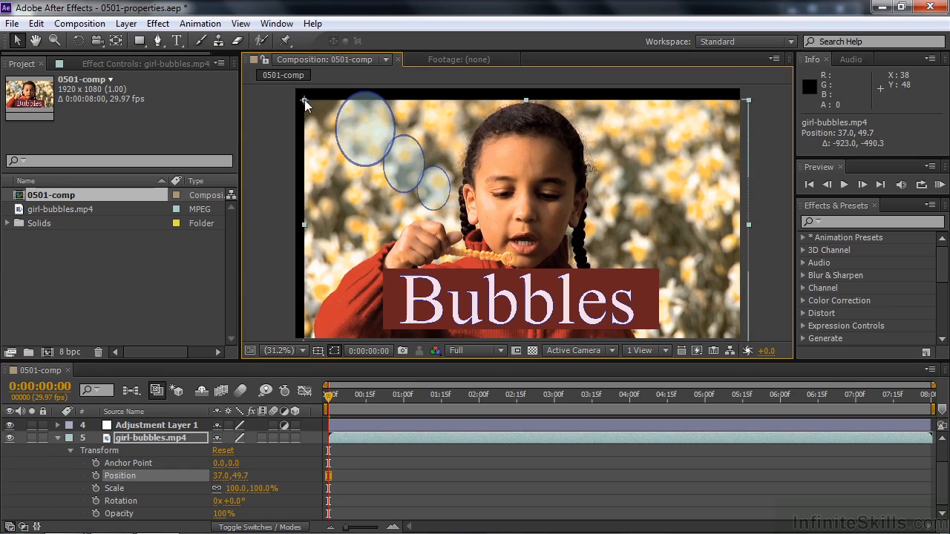
Step: Try a 1° rotation of the girl-bubbles.mp4 layer around its corner anchor point, and reset the rotation to 0°
{"action": "mouse_move", "coordinate": [235, 502]}
{"action": "left_mouse_down"}
{"action": "mouse_move", "coordinate": [244, 501]}
{"action": "mouse_move", "coordinate": [217, 502]}
{"action": "mouse_move", "coordinate": [234, 501]}
{"action": "left_mouse_up"}
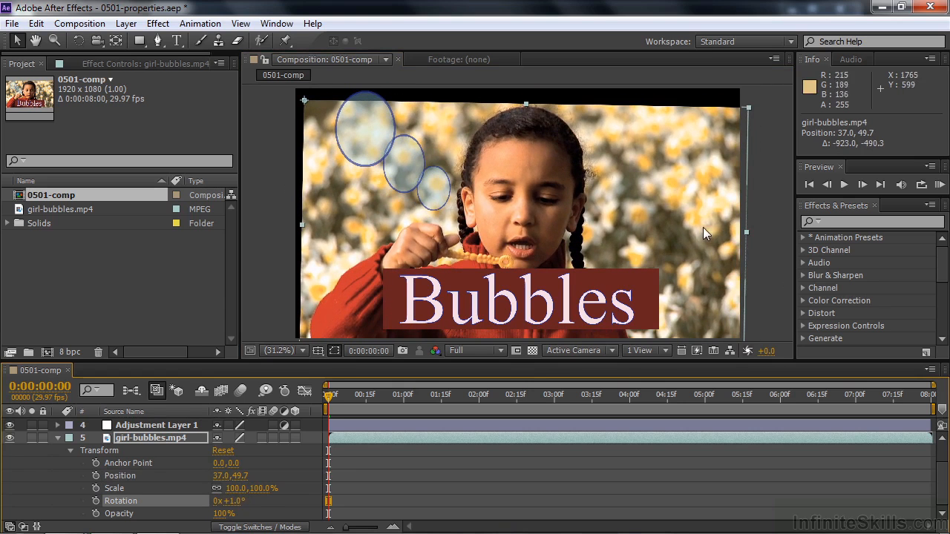
{"action": "left_click", "coordinate": [241, 503]}
{"action": "type", "text": "0"}
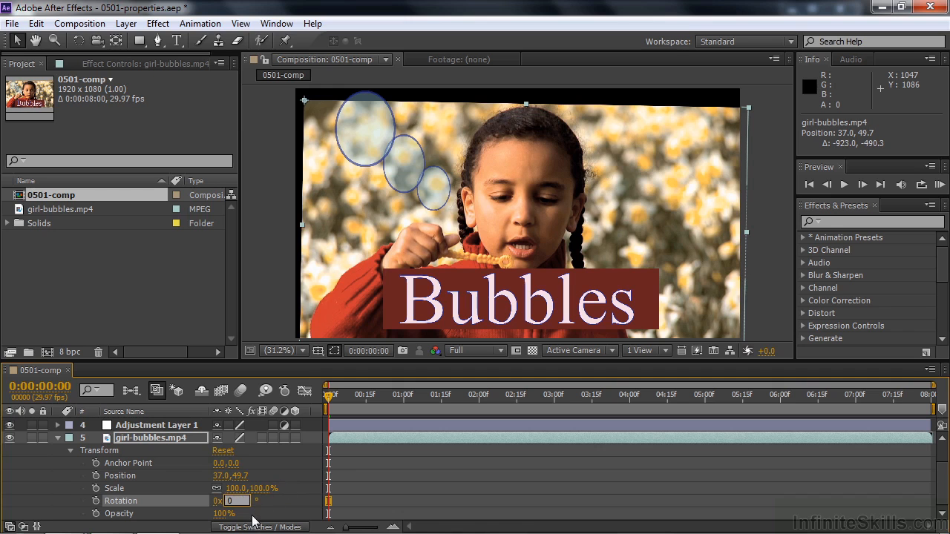
{"action": "key", "text": "Tab"}
Step: Move the girl-bubbles.mp4 layer back over the frame and set its position to exactly 0, 0
{"action": "left_click_drag", "start_coordinate": [623, 226], "coordinate": [615, 214]}
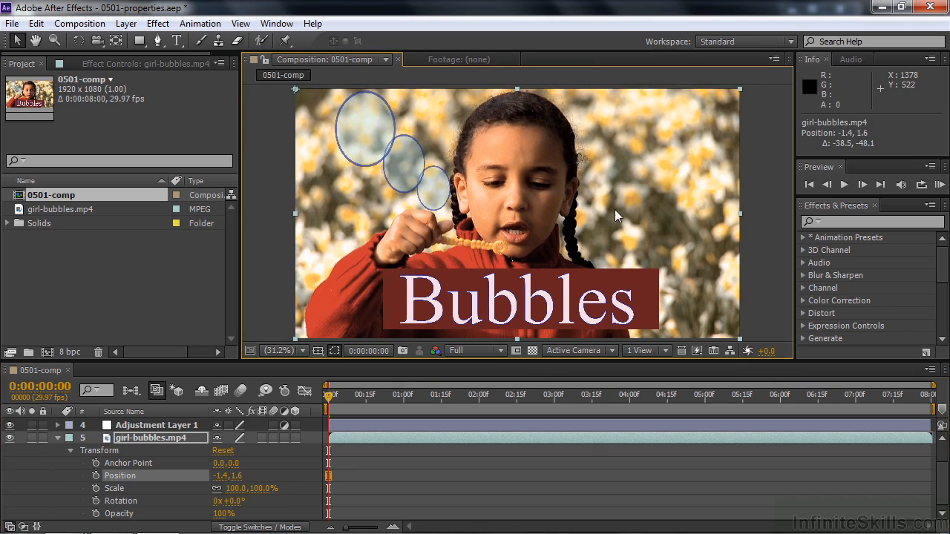
{"action": "left_click", "coordinate": [220, 477]}
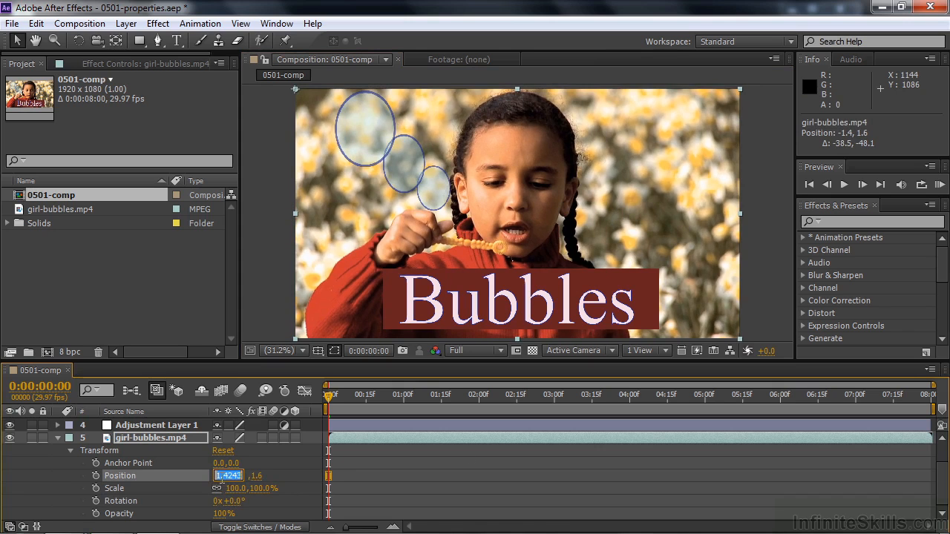
{"action": "type", "text": "0"}
{"action": "key", "text": "Tab"}
{"action": "type", "text": "0"}
{"action": "key", "text": "Tab"}
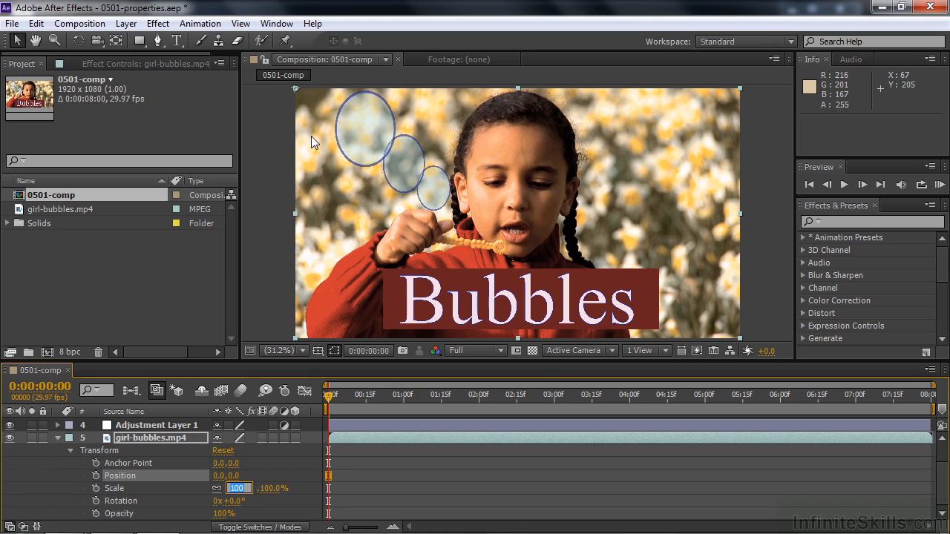
Step: Move the girl-bubbles.mp4 anchor point to the clip's centre with the Pan Behind tool and set it to exactly 960, 540
{"action": "left_click", "coordinate": [115, 43]}
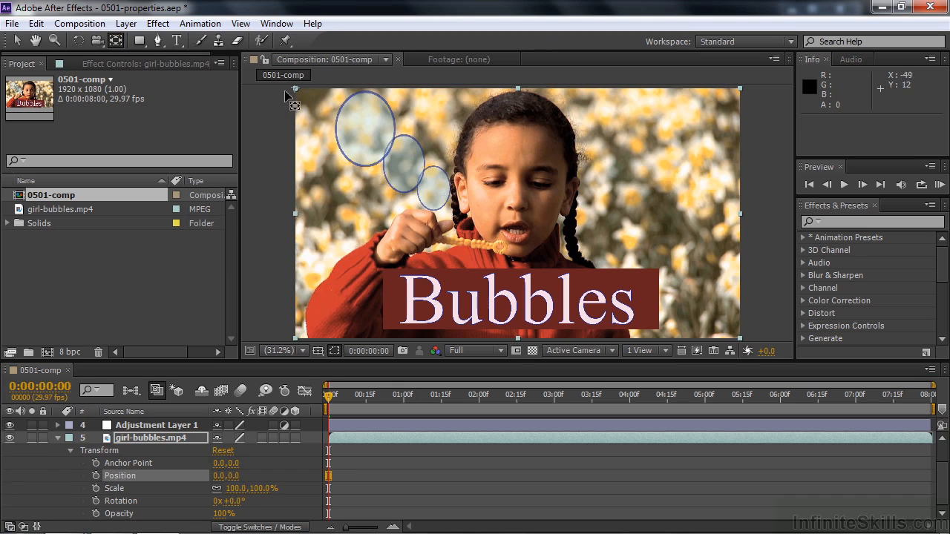
{"action": "left_click_drag", "start_coordinate": [297, 89], "coordinate": [517, 215]}
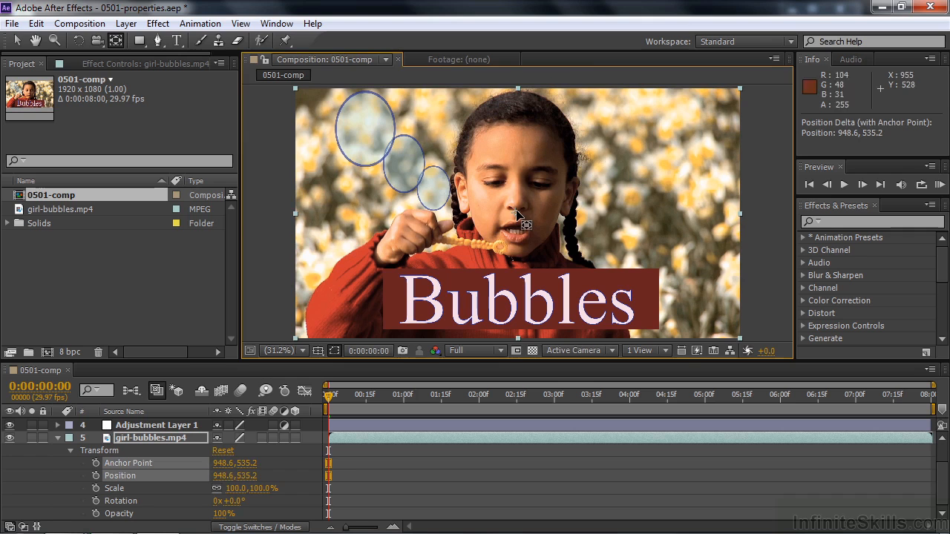
{"action": "left_click", "coordinate": [221, 463]}
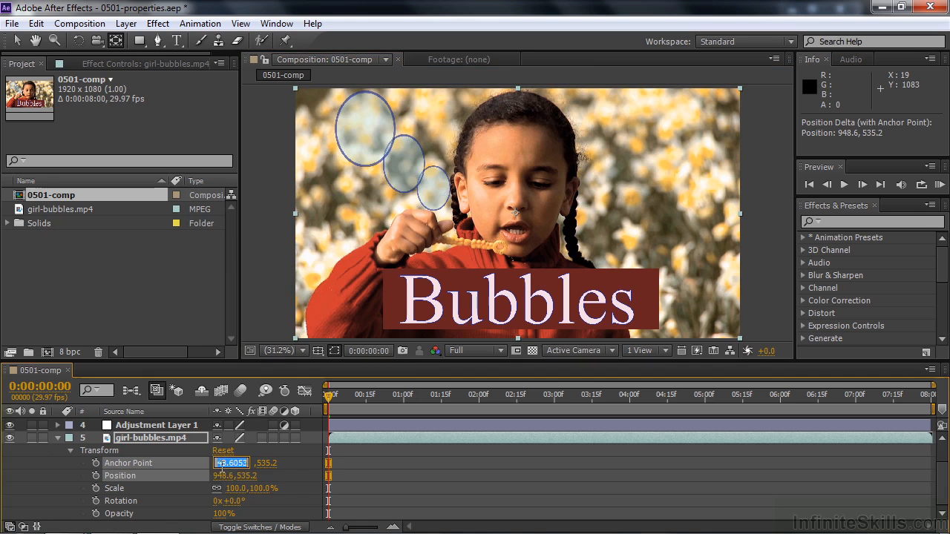
{"action": "type", "text": "960"}
{"action": "key", "text": "Tab"}
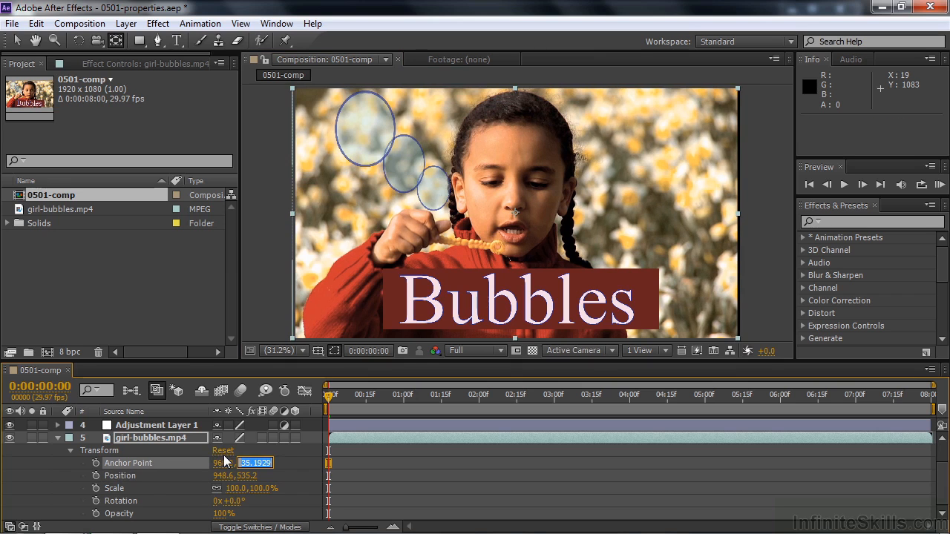
{"action": "type", "text": "540"}
{"action": "key", "text": "Tab"}
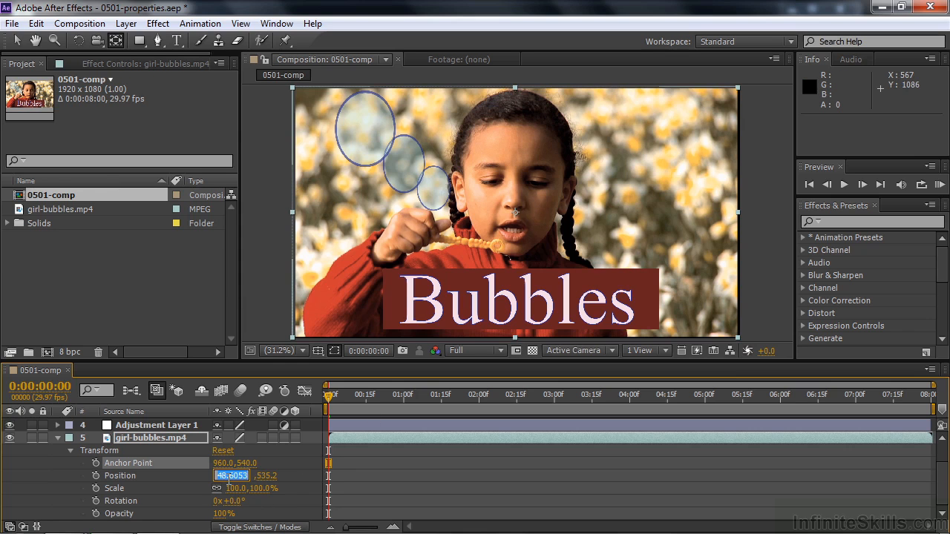
Step: Set the position of the girl-bubbles.mp4 layer to 960, 540
{"action": "type", "text": "960"}
{"action": "key", "text": "Tab"}
{"action": "type", "text": "5"}
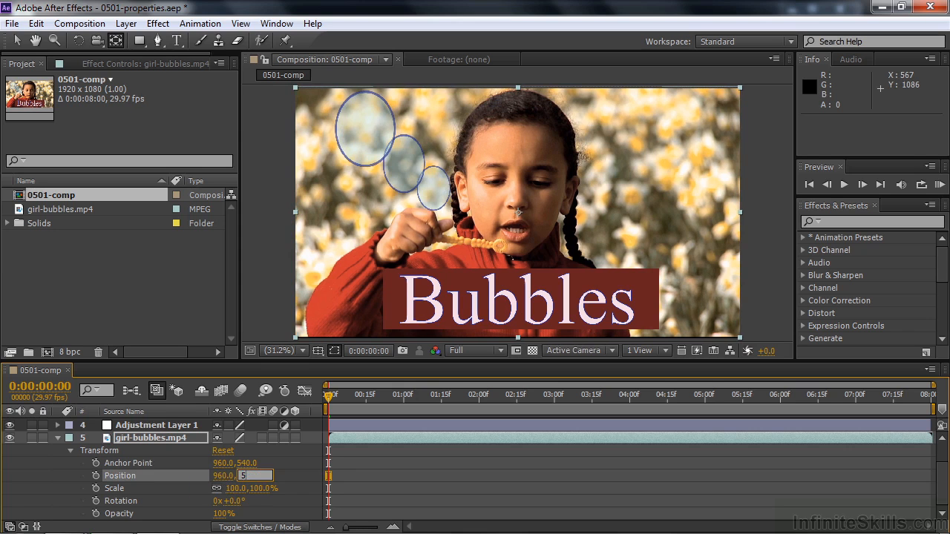
{"action": "key", "text": "Return"}
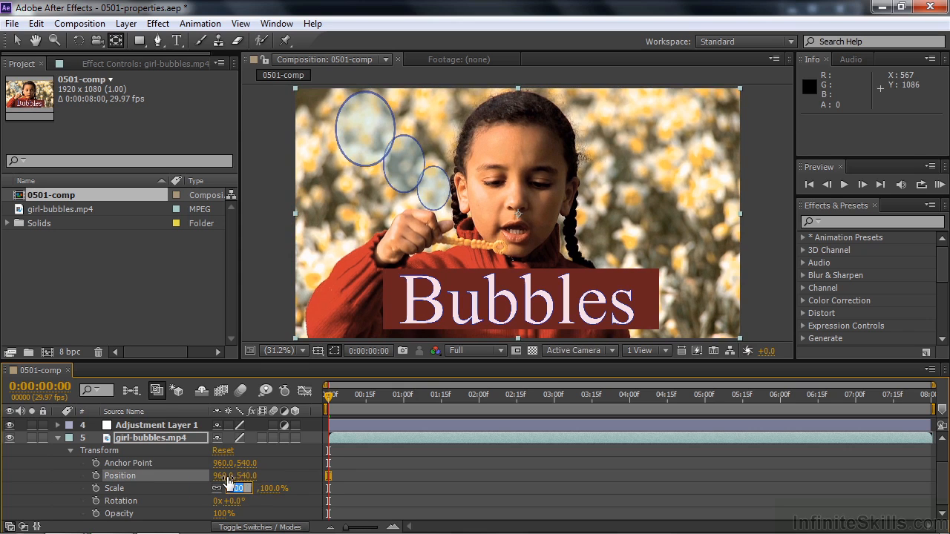
{"action": "left_click", "coordinate": [65, 466]}
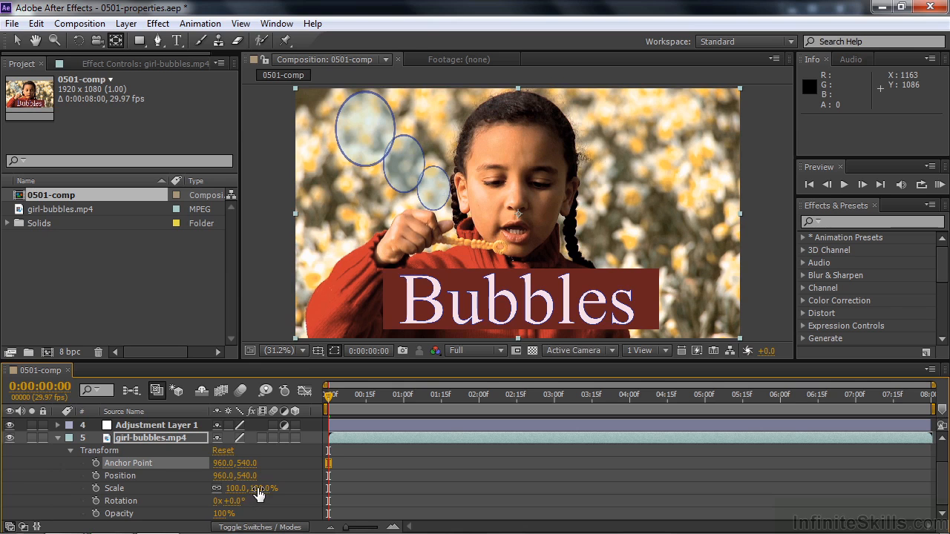
Step: Scale the girl-bubbles.mp4 layer down proportionally to 91%
{"action": "left_click", "coordinate": [256, 489]}
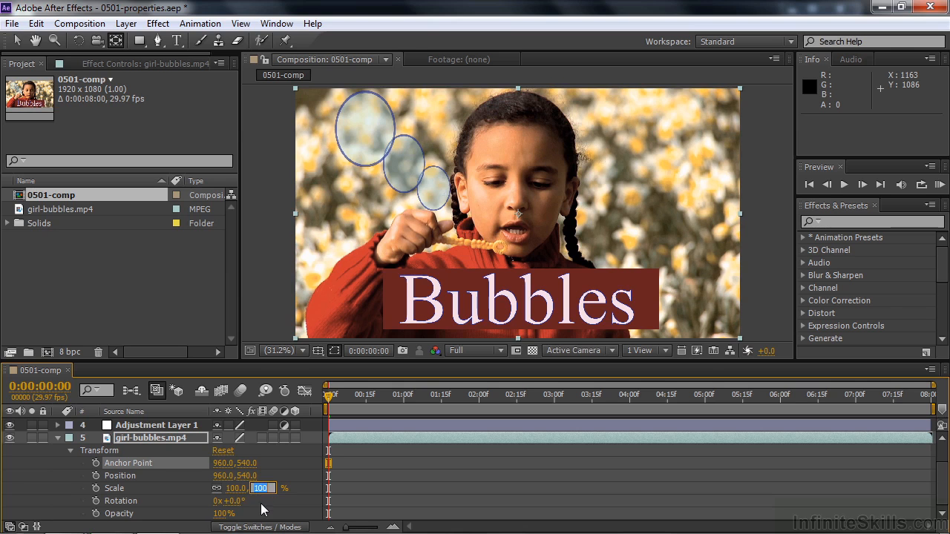
{"action": "type", "text": "180"}
{"action": "key", "text": "Return"}
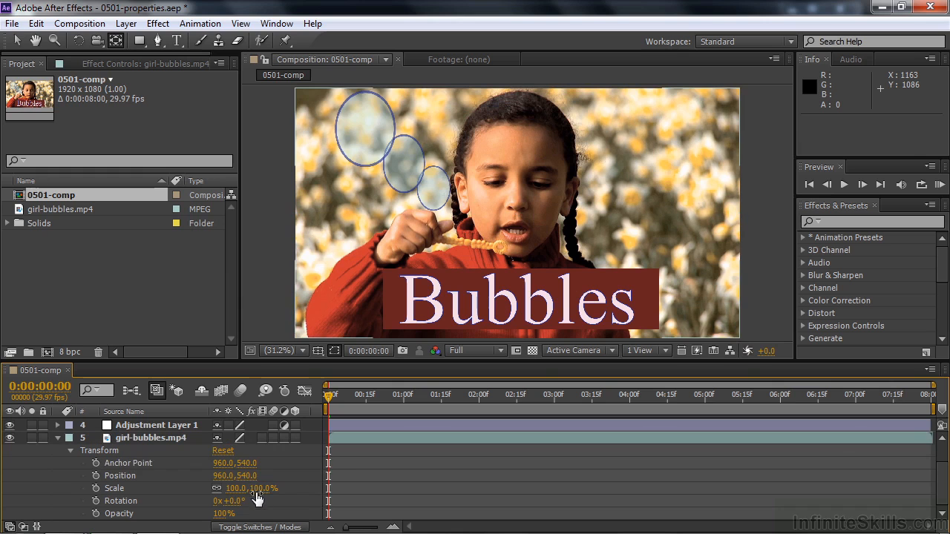
{"action": "mouse_move", "coordinate": [257, 489]}
{"action": "left_mouse_down"}
{"action": "mouse_move", "coordinate": [232, 489]}
{"action": "mouse_move", "coordinate": [259, 488]}
{"action": "mouse_move", "coordinate": [234, 501]}
{"action": "mouse_move", "coordinate": [261, 495]}
{"action": "left_mouse_up"}
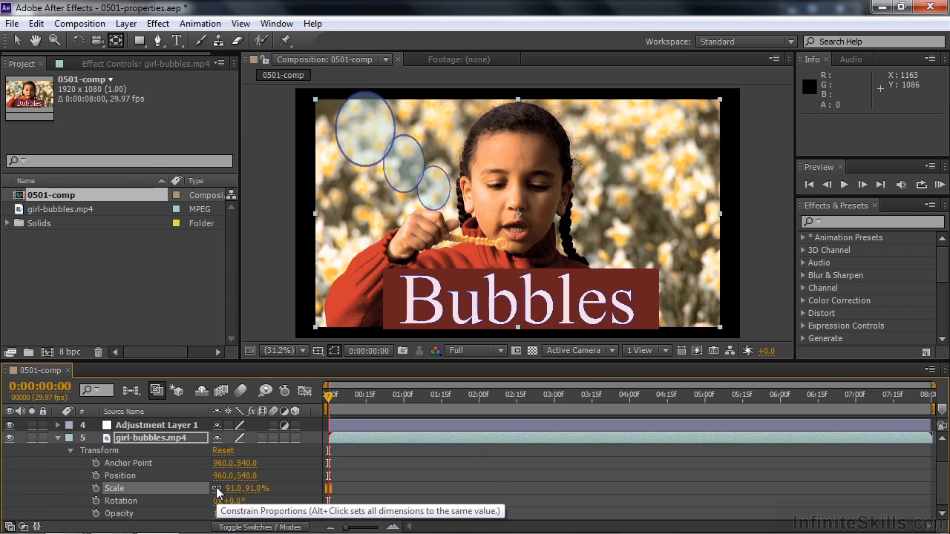
Step: Unlink the scale proportions of the girl-bubbles.mp4 layer and reduce its height and width separately, with the width at about 41.7%
{"action": "left_click", "coordinate": [217, 489]}
{"action": "mouse_move", "coordinate": [256, 488]}
{"action": "left_mouse_down"}
{"action": "mouse_move", "coordinate": [275, 488]}
{"action": "mouse_move", "coordinate": [243, 488]}
{"action": "left_mouse_up"}
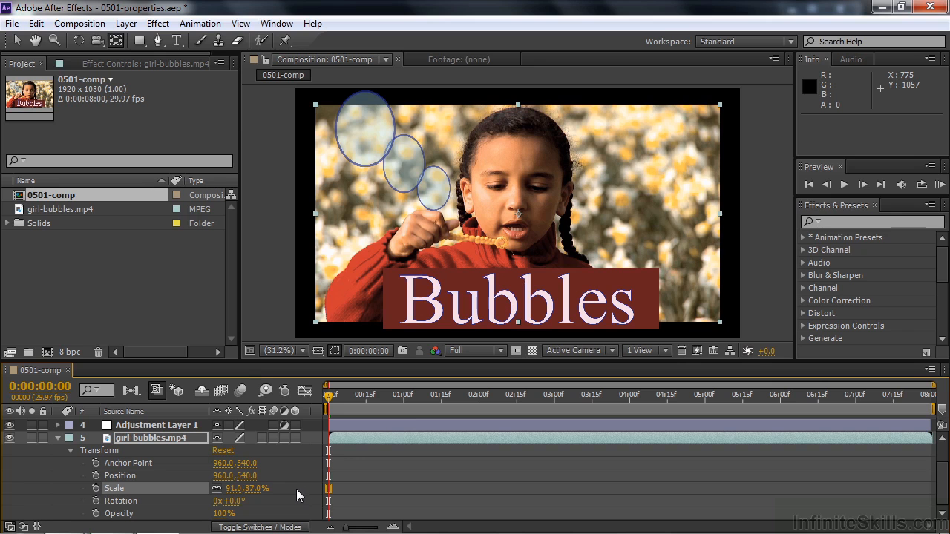
{"action": "left_click_drag", "start_coordinate": [252, 488], "coordinate": [217, 492]}
Step: Relink the scale proportions, enlarge the girl-bubbles.mp4 layer to about 53.7, 103%, and reset its transform
{"action": "left_click", "coordinate": [216, 489]}
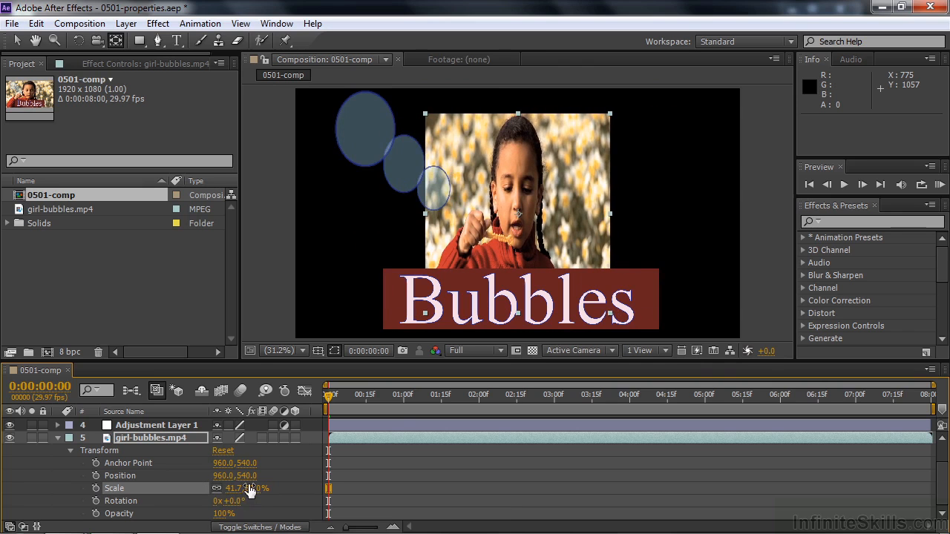
{"action": "left_click_drag", "start_coordinate": [252, 488], "coordinate": [273, 492]}
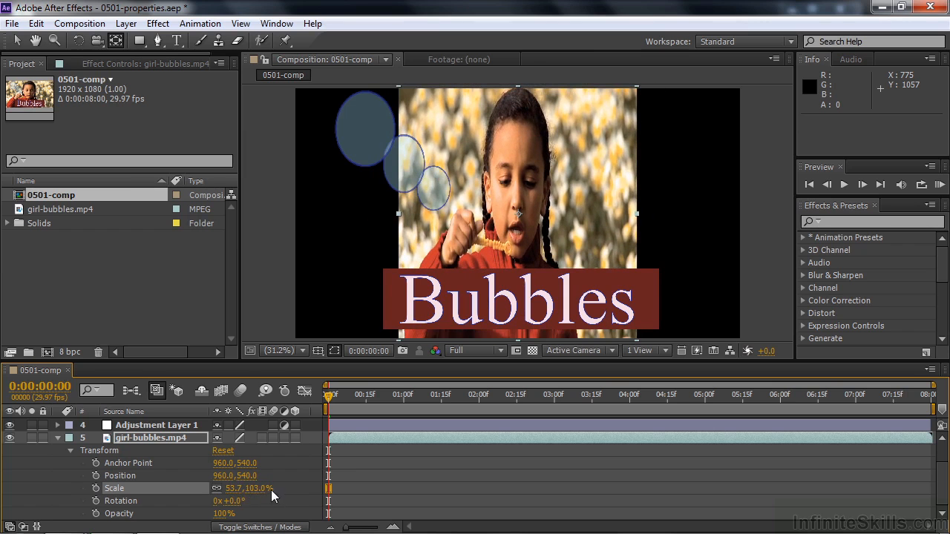
{"action": "left_click", "coordinate": [221, 452]}
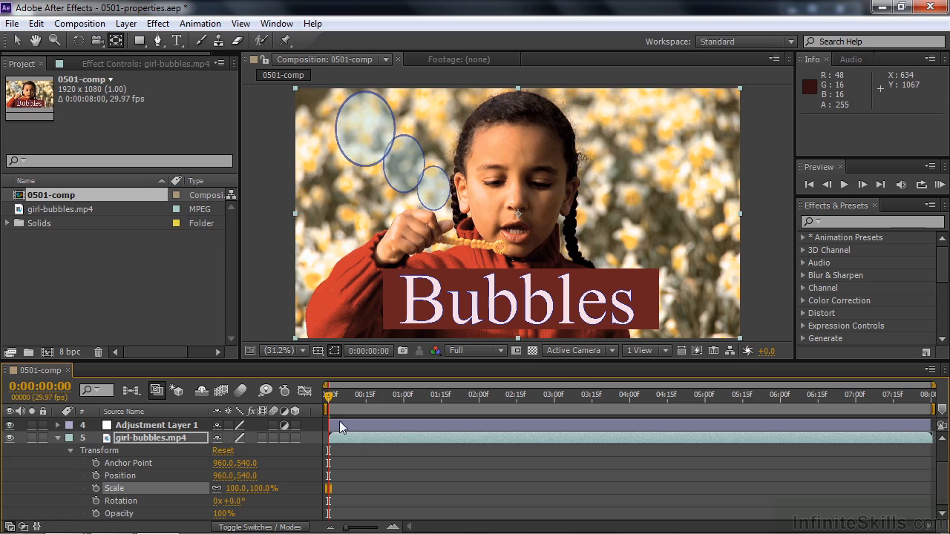
Step: Show the transparency grid and try out the opacity of the girl-bubbles.mp4 layer, leaving it at 100%
{"action": "mouse_move", "coordinate": [222, 515]}
{"action": "left_mouse_down"}
{"action": "mouse_move", "coordinate": [171, 518]}
{"action": "mouse_move", "coordinate": [232, 515]}
{"action": "left_mouse_up"}
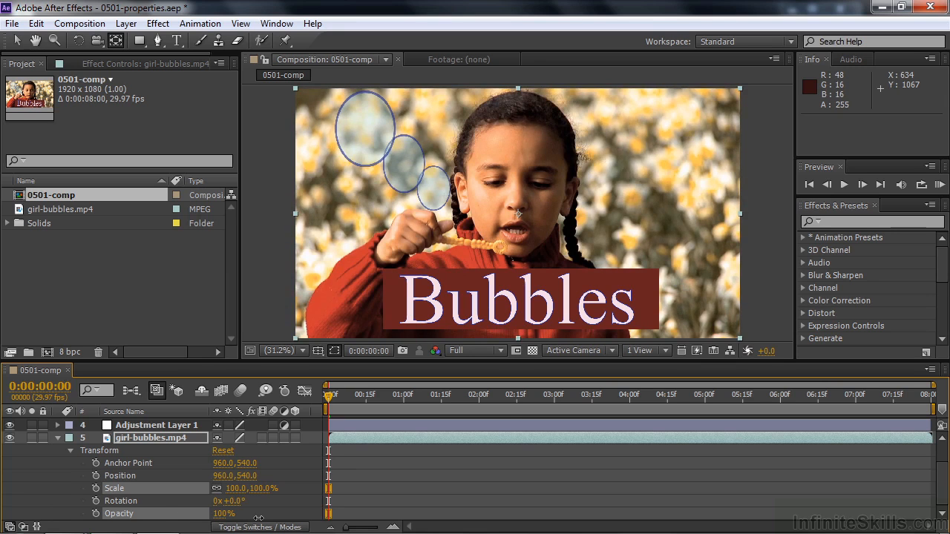
{"action": "left_click", "coordinate": [533, 352]}
{"action": "left_click_drag", "start_coordinate": [222, 514], "coordinate": [283, 512]}
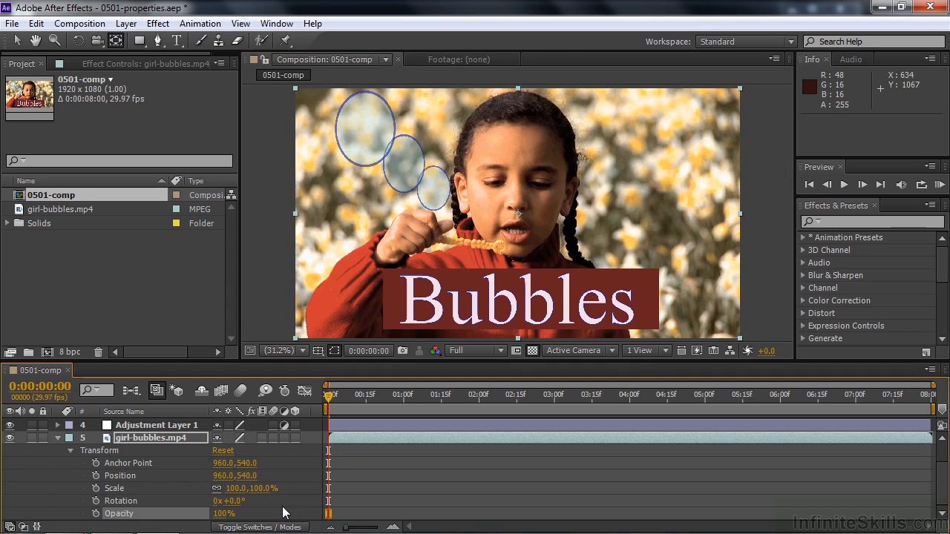
Step: Reveal the transform properties of Medium Gray-Red Solid 1 and scale it with the Selection tool to about 55.7, 26.2%
{"action": "left_click", "coordinate": [58, 438]}
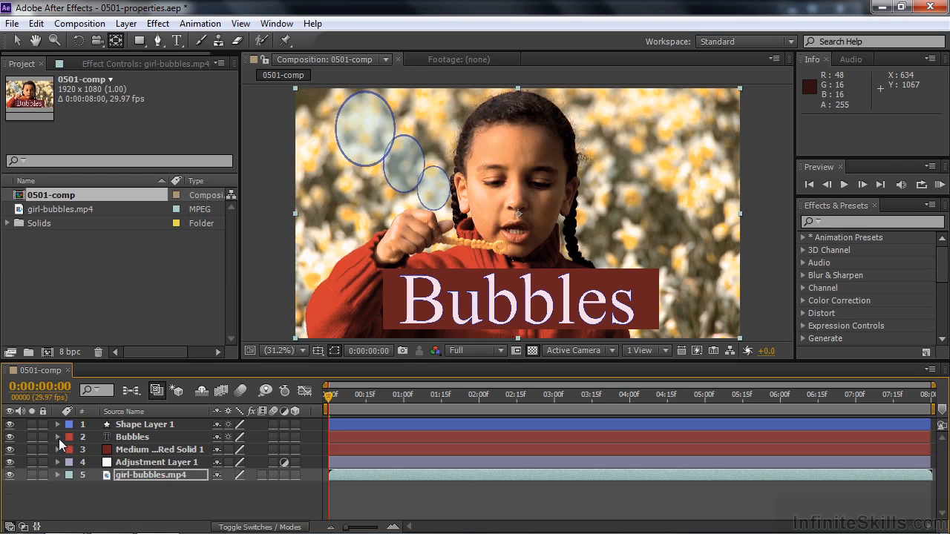
{"action": "left_click", "coordinate": [121, 450]}
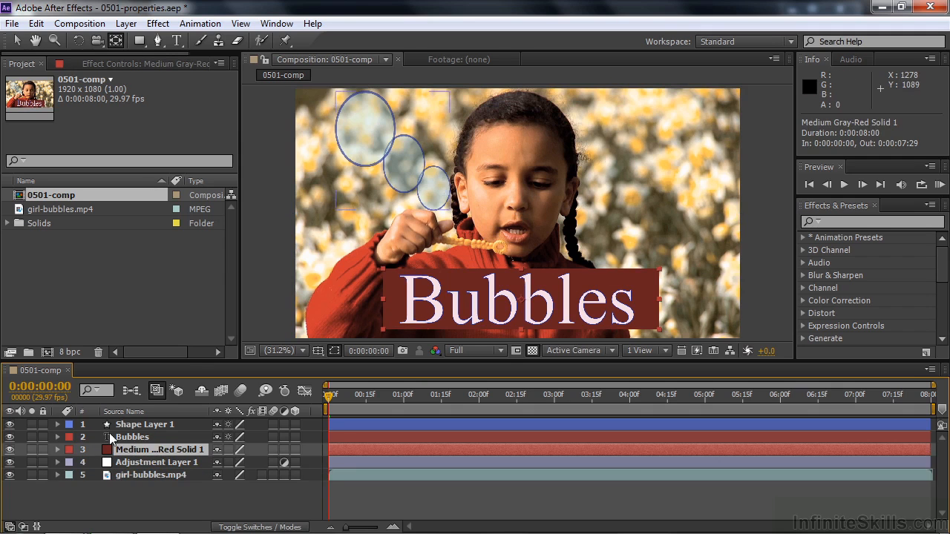
{"action": "left_click", "coordinate": [57, 450]}
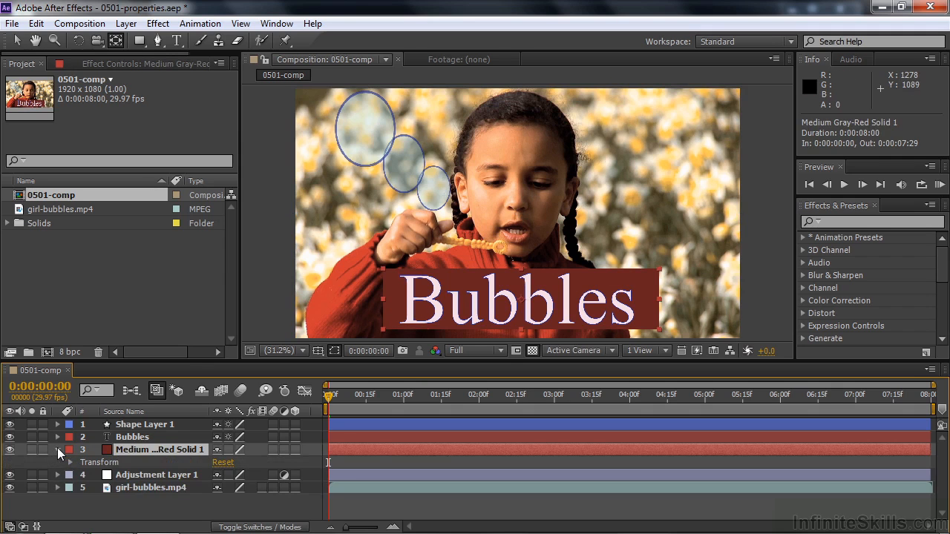
{"action": "left_click", "coordinate": [69, 463]}
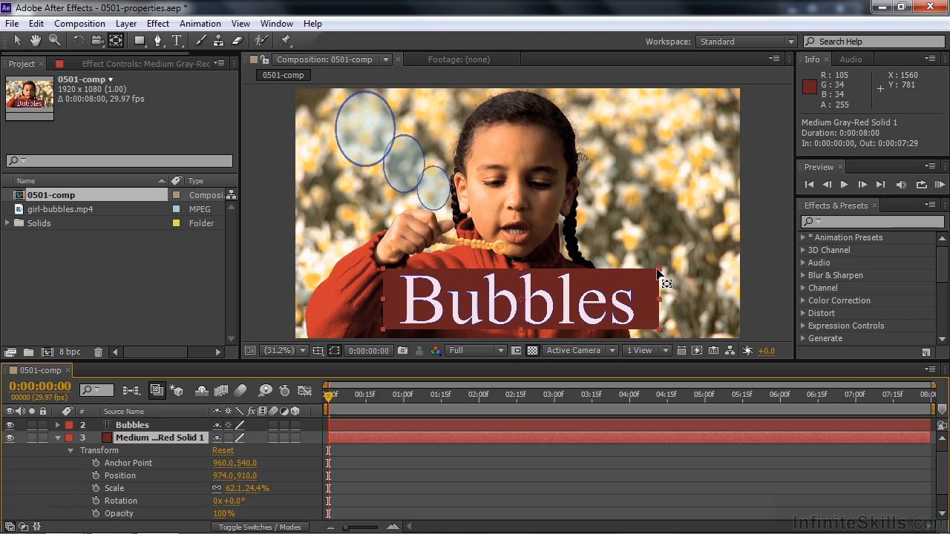
{"action": "key", "text": "v"}
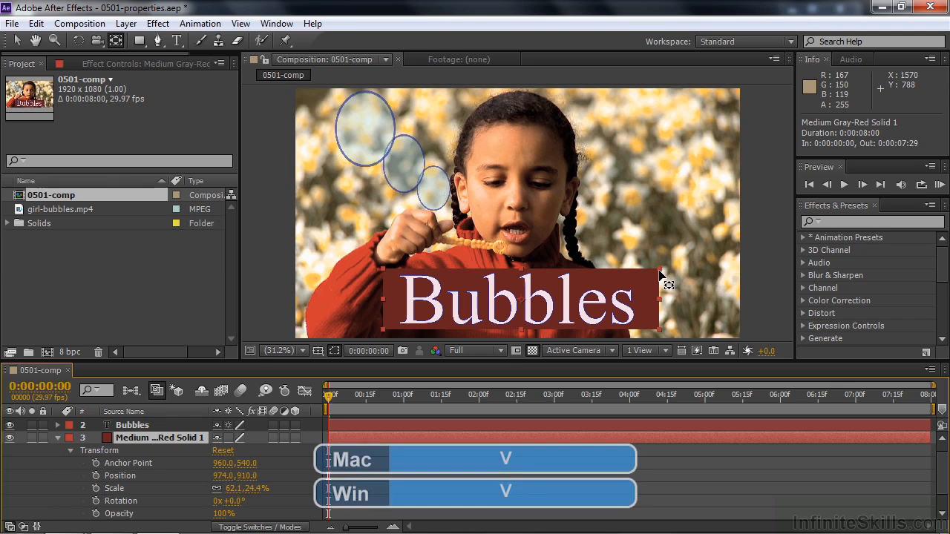
{"action": "mouse_move", "coordinate": [659, 271]}
{"action": "left_mouse_down"}
{"action": "mouse_move", "coordinate": [660, 260]}
{"action": "mouse_move", "coordinate": [655, 273]}
{"action": "mouse_move", "coordinate": [647, 265]}
{"action": "mouse_move", "coordinate": [646, 282]}
{"action": "mouse_move", "coordinate": [640, 260]}
{"action": "mouse_move", "coordinate": [586, 257]}
{"action": "mouse_move", "coordinate": [644, 265]}
{"action": "left_mouse_up"}
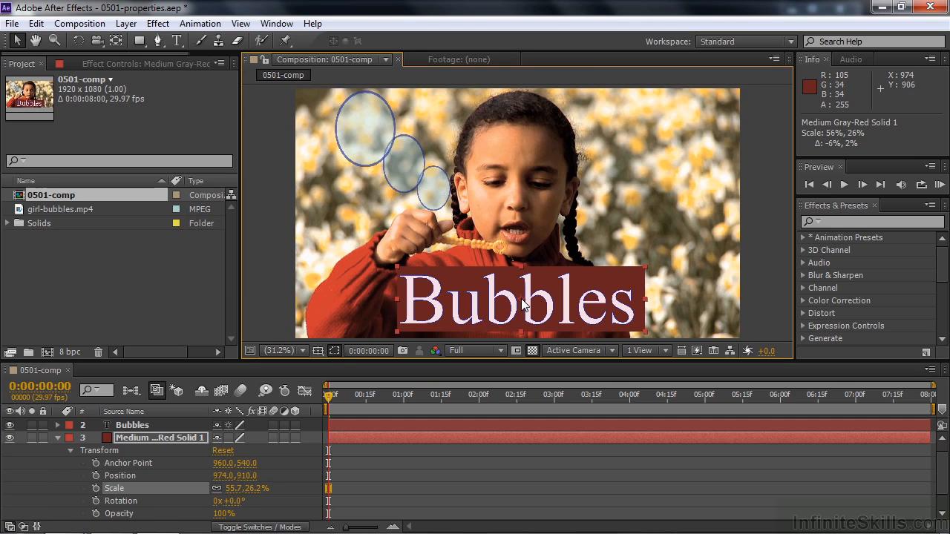
Step: Try rotating the red solid by a few degrees, undo it, and set the rotation to 5 full turns
{"action": "mouse_move", "coordinate": [231, 502]}
{"action": "left_mouse_down"}
{"action": "mouse_move", "coordinate": [215, 501]}
{"action": "mouse_move", "coordinate": [236, 495]}
{"action": "mouse_move", "coordinate": [235, 505]}
{"action": "left_mouse_up"}
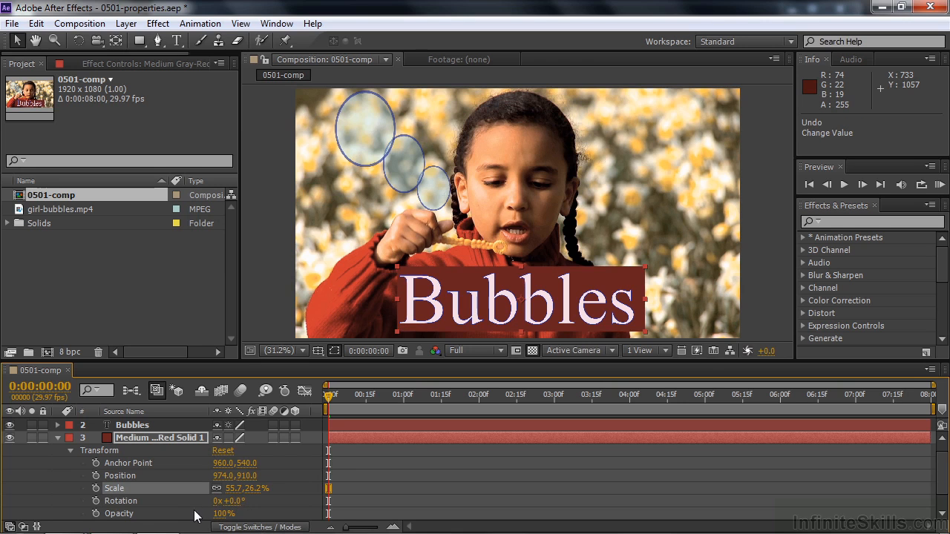
{"action": "left_click", "coordinate": [217, 501]}
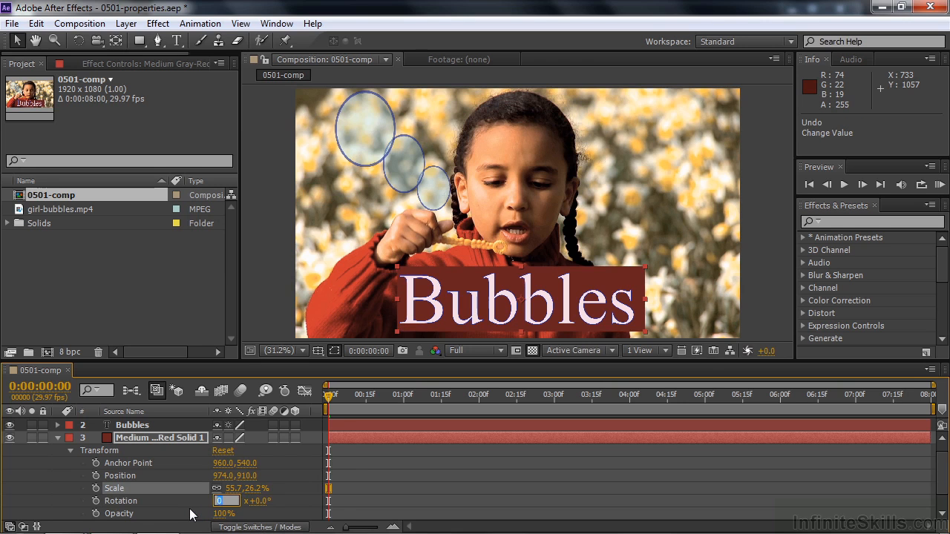
{"action": "type", "text": "5"}
{"action": "key", "text": "Return"}
{"action": "left_click", "coordinate": [332, 397]}
{"action": "left_click_drag", "start_coordinate": [332, 397], "coordinate": [321, 417]}
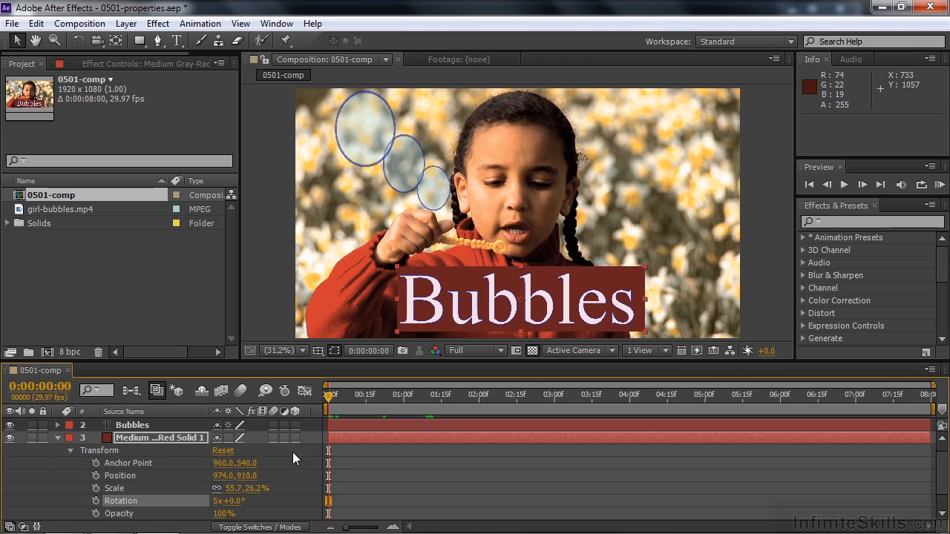
Step: Keyframe the red solid's rotation from 5 turns at the start to 0 turns at 0:00:03:13
{"action": "left_click", "coordinate": [96, 502]}
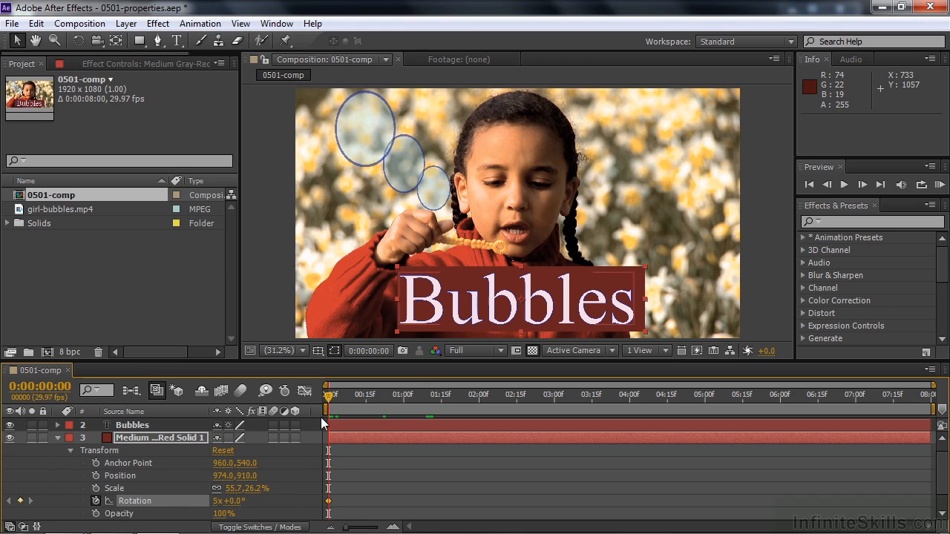
{"action": "left_click_drag", "start_coordinate": [331, 397], "coordinate": [588, 403]}
{"action": "left_click", "coordinate": [218, 502]}
{"action": "type", "text": "0"}
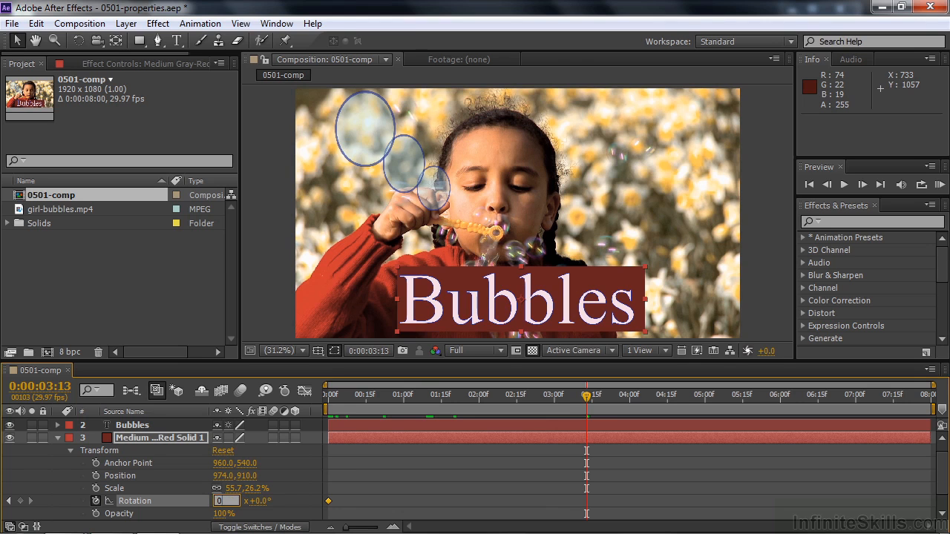
{"action": "left_click", "coordinate": [180, 464]}
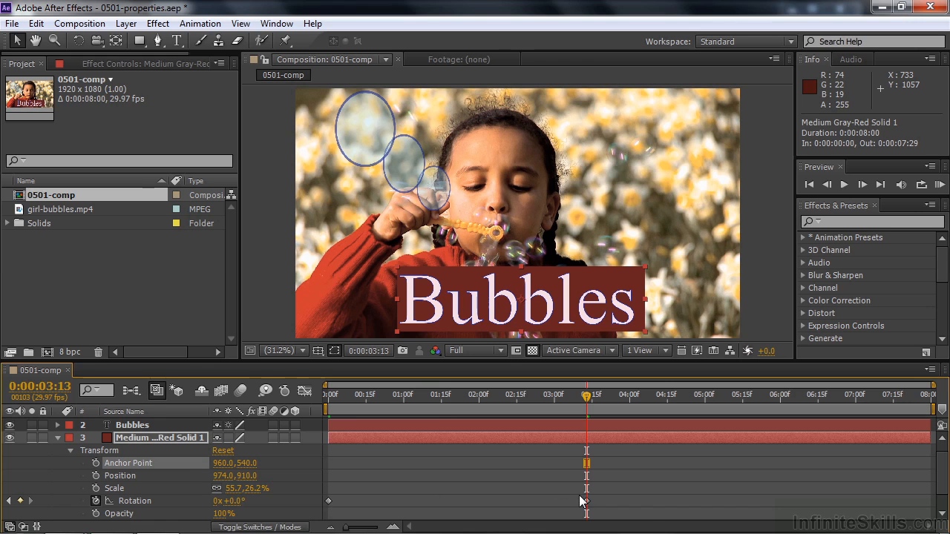
Step: Scrub through the red solid's rotation animation and undo its keyframes and rotation change
{"action": "mouse_move", "coordinate": [587, 505]}
{"action": "left_click_drag", "start_coordinate": [586, 398], "coordinate": [585, 398]}
{"action": "left_click_drag", "start_coordinate": [340, 412], "coordinate": [585, 451]}
{"action": "key", "text": "ctrl+z"}
{"action": "key", "text": "ctrl+z"}
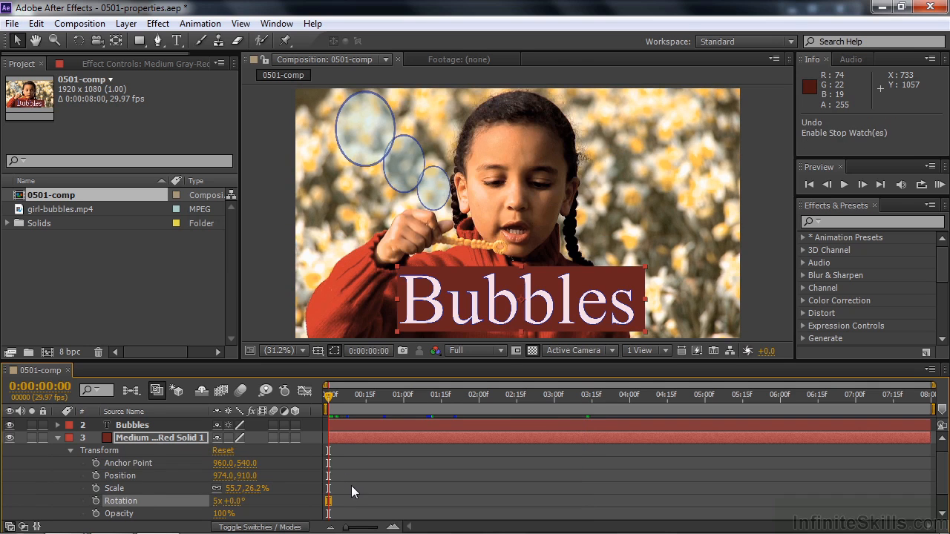
{"action": "key", "text": "ctrl+z"}
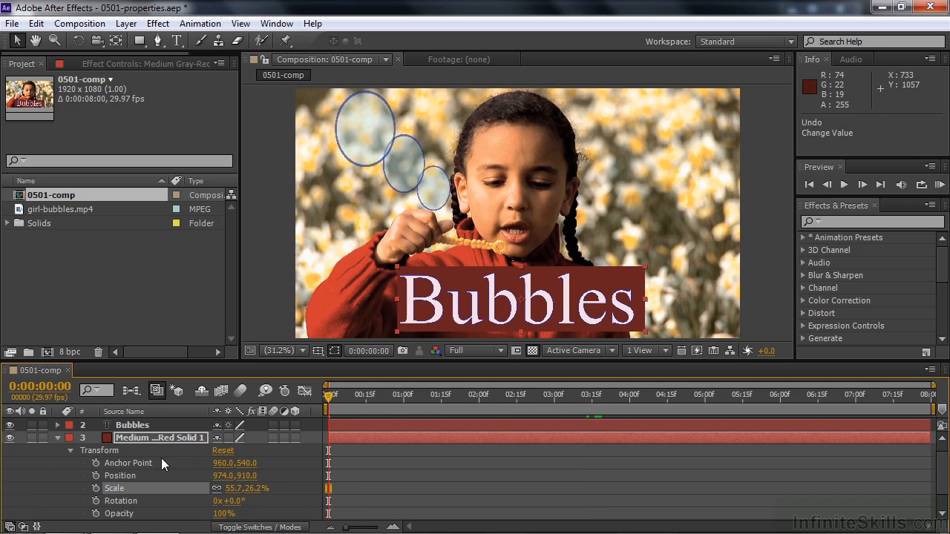
Step: Scale Adjustment Layer 1 down to about 61%, 69% in the composition and reset its transform
{"action": "left_click", "coordinate": [59, 437]}
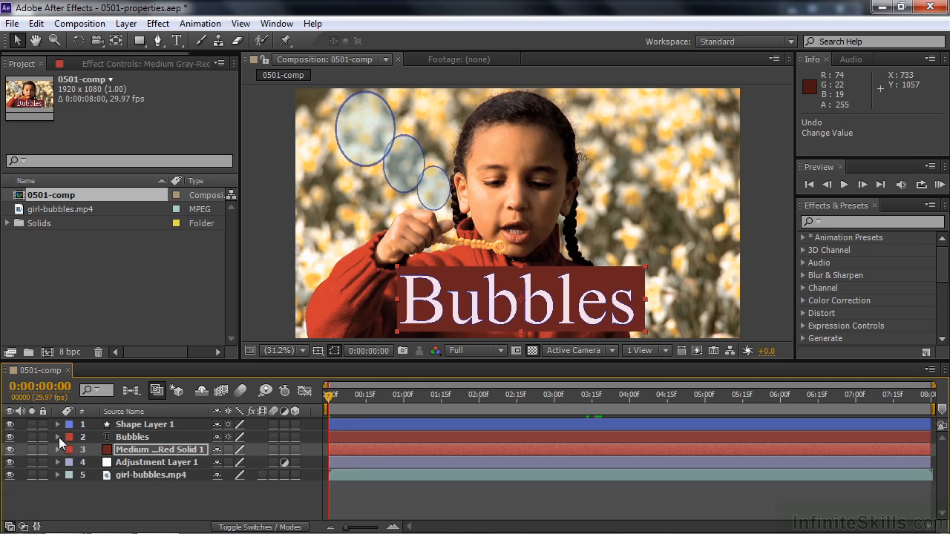
{"action": "left_click", "coordinate": [128, 464]}
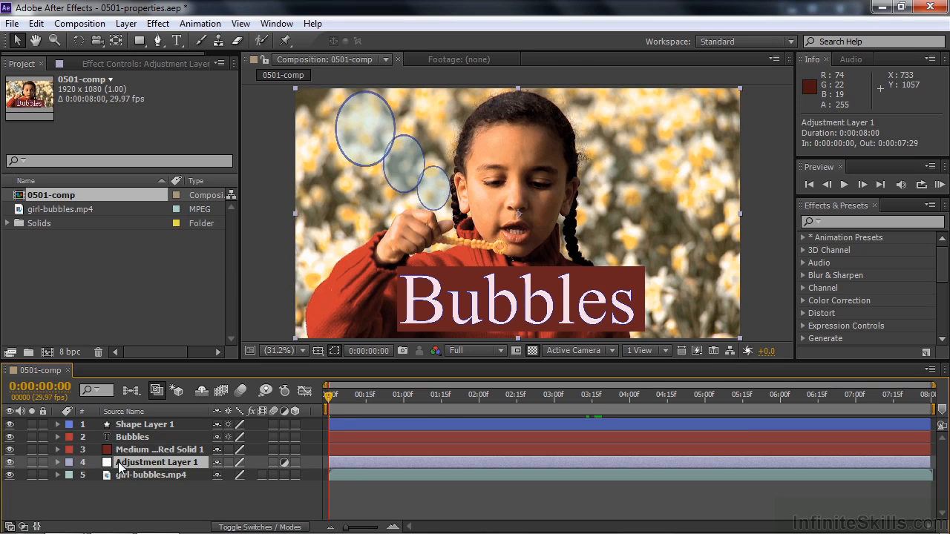
{"action": "left_click", "coordinate": [58, 462]}
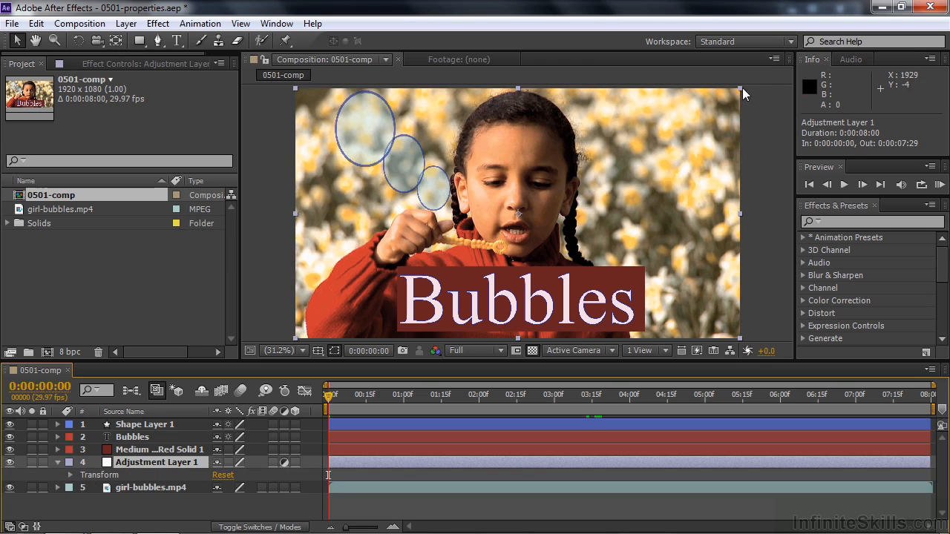
{"action": "left_click_drag", "start_coordinate": [740, 87], "coordinate": [655, 131]}
{"action": "left_click", "coordinate": [222, 475]}
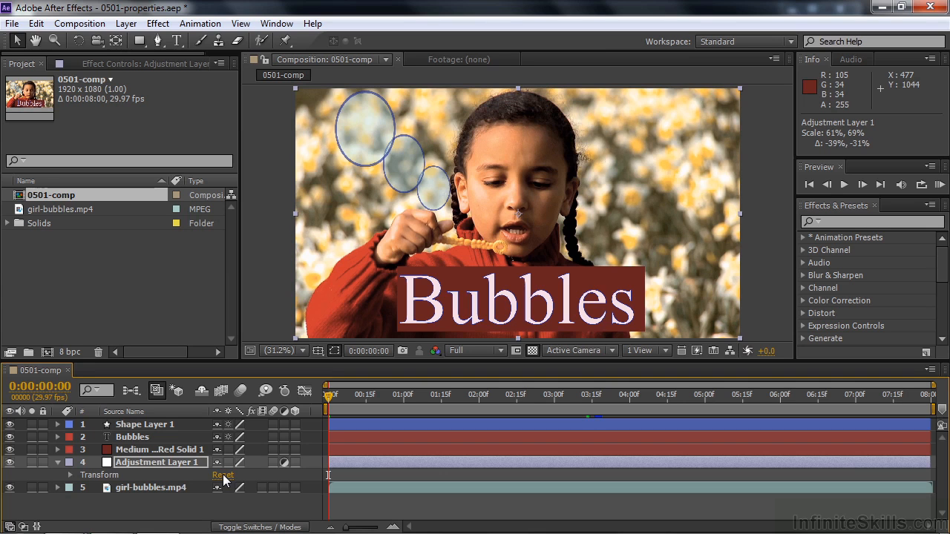
Step: Search the effects for "hue" and apply Hue/Saturation to Adjustment Layer 1
{"action": "left_click", "coordinate": [831, 219]}
{"action": "type", "text": "hue"}
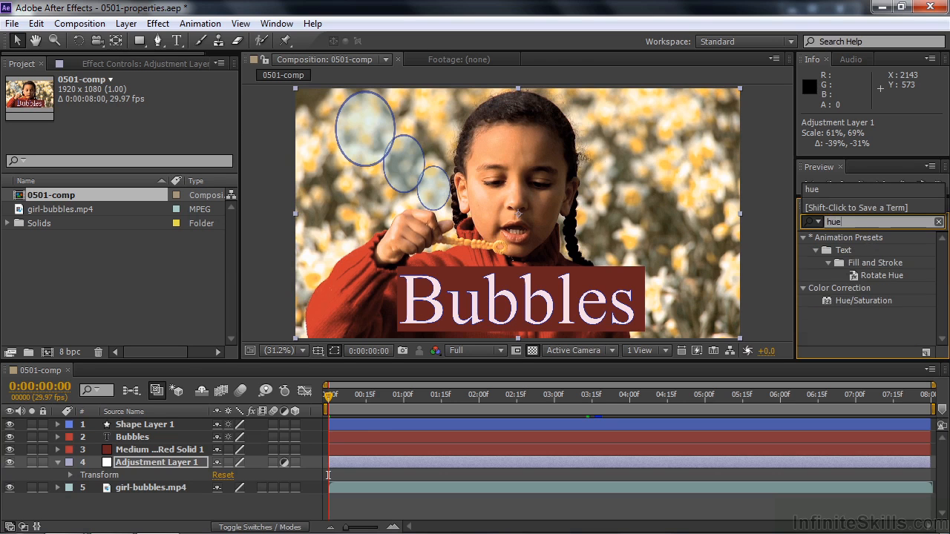
{"action": "left_click_drag", "start_coordinate": [828, 299], "coordinate": [408, 459]}
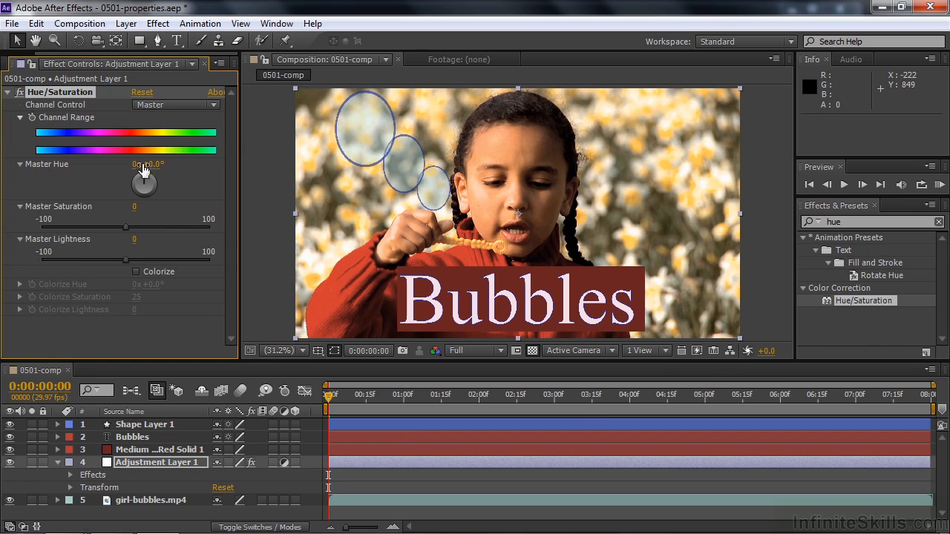
Step: Set the Master Hue to -31° and narrow Adjustment Layer 1 to about 38% width at full height
{"action": "mouse_move", "coordinate": [149, 170]}
{"action": "left_mouse_down"}
{"action": "mouse_move", "coordinate": [124, 166]}
{"action": "mouse_move", "coordinate": [159, 172]}
{"action": "mouse_move", "coordinate": [138, 176]}
{"action": "left_mouse_up"}
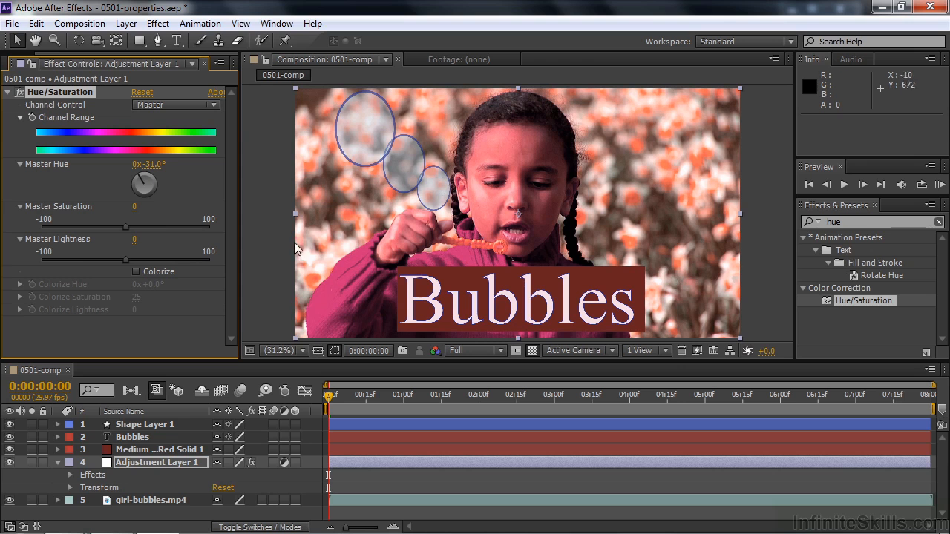
{"action": "left_click_drag", "start_coordinate": [295, 213], "coordinate": [434, 222]}
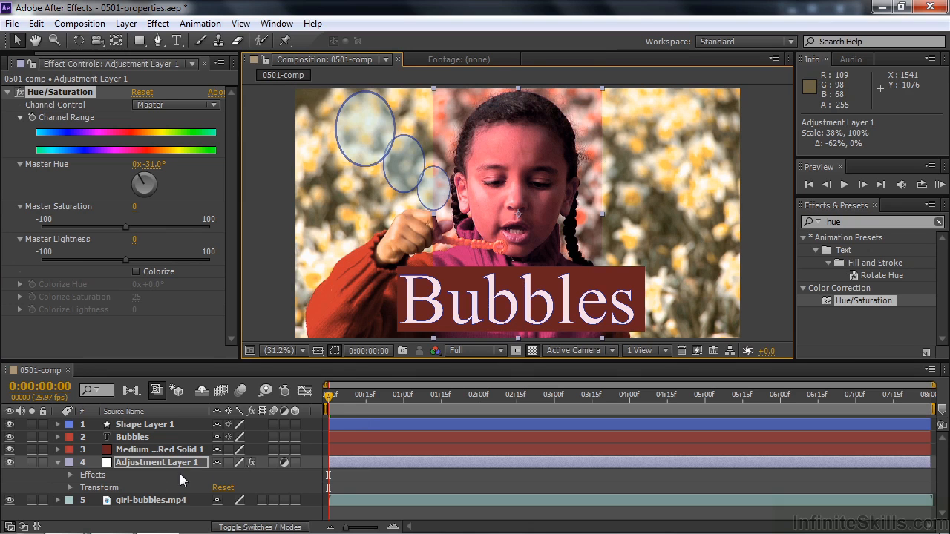
Step: Examine the Hue/Saturation effect properties listed under Adjustment Layer 1 in the timeline, and collapse the layer
{"action": "left_click", "coordinate": [71, 475]}
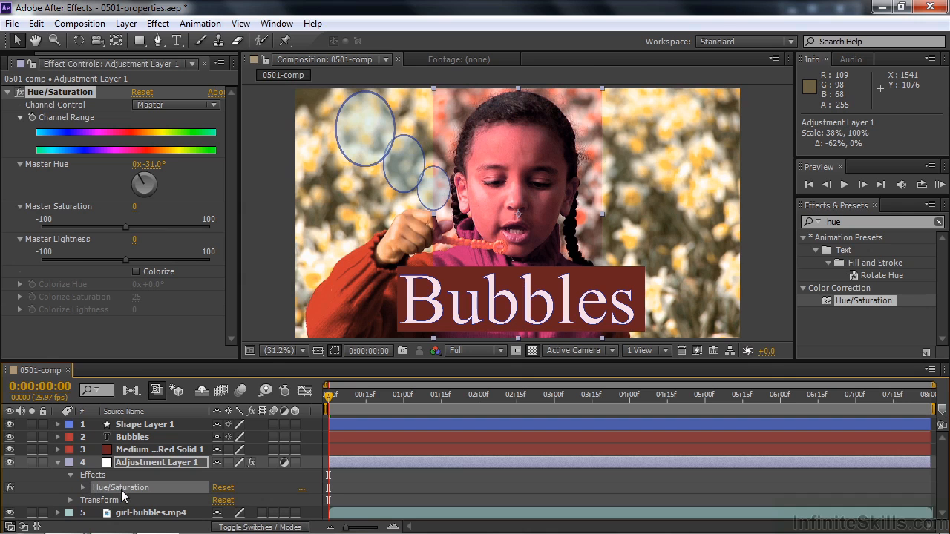
{"action": "left_click", "coordinate": [81, 487]}
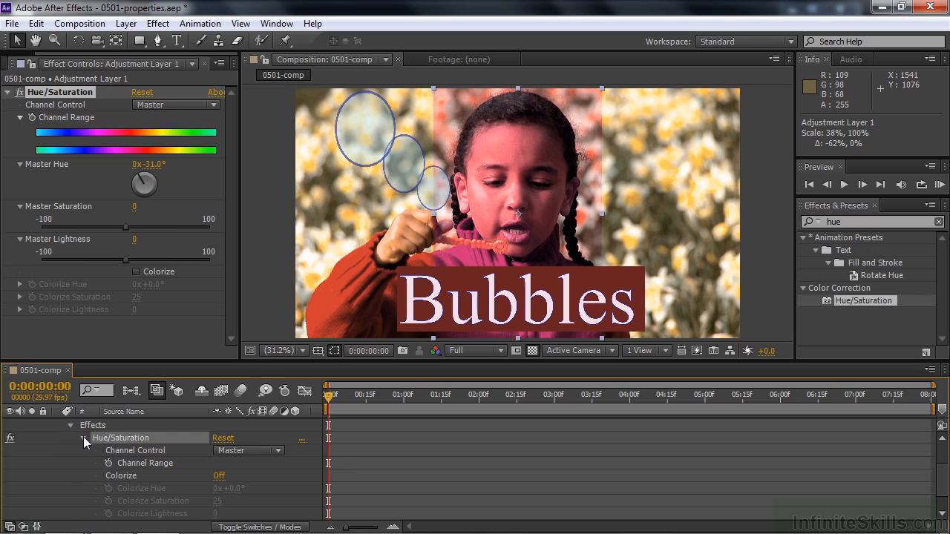
{"action": "left_click", "coordinate": [82, 437]}
{"action": "left_click", "coordinate": [70, 475]}
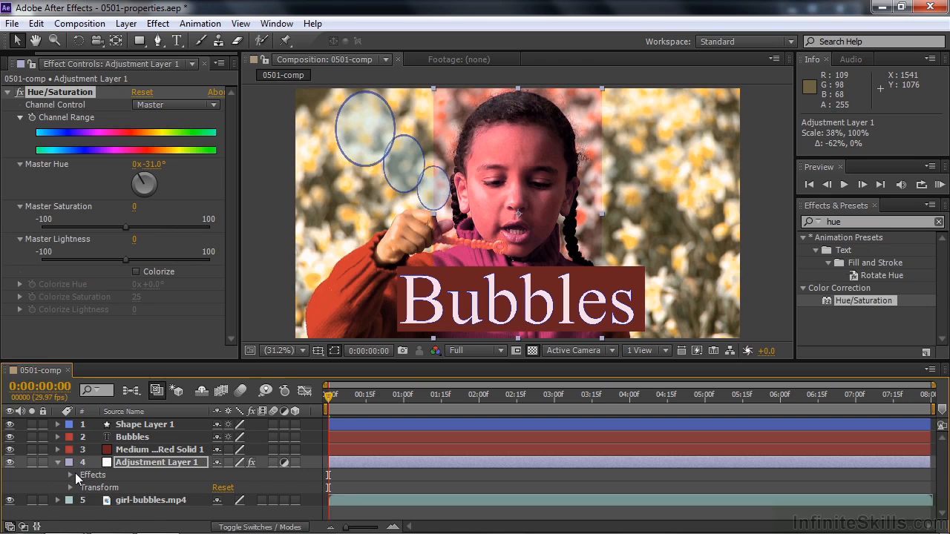
{"action": "left_click", "coordinate": [57, 463]}
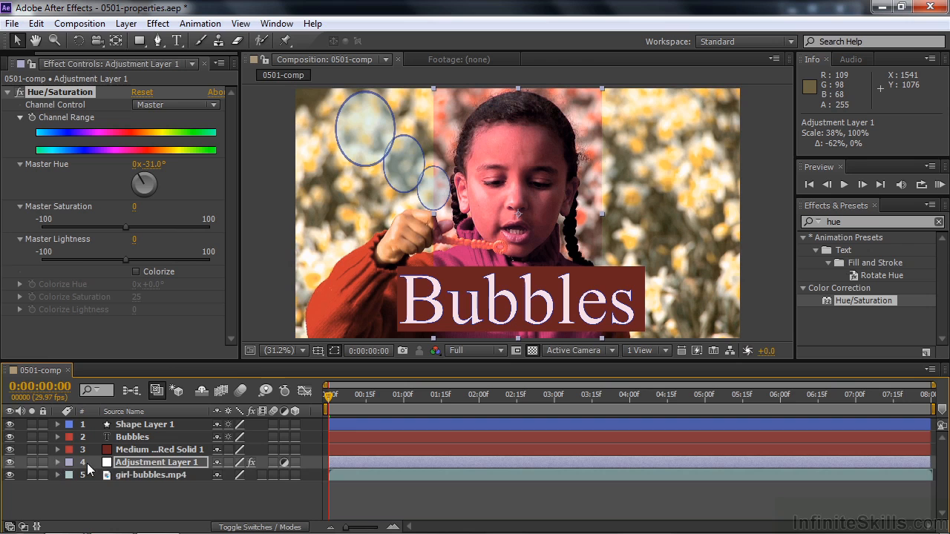
Step: Hide Adjustment Layer 1 and reveal the Text properties of the Bubbles layer
{"action": "left_click", "coordinate": [10, 463]}
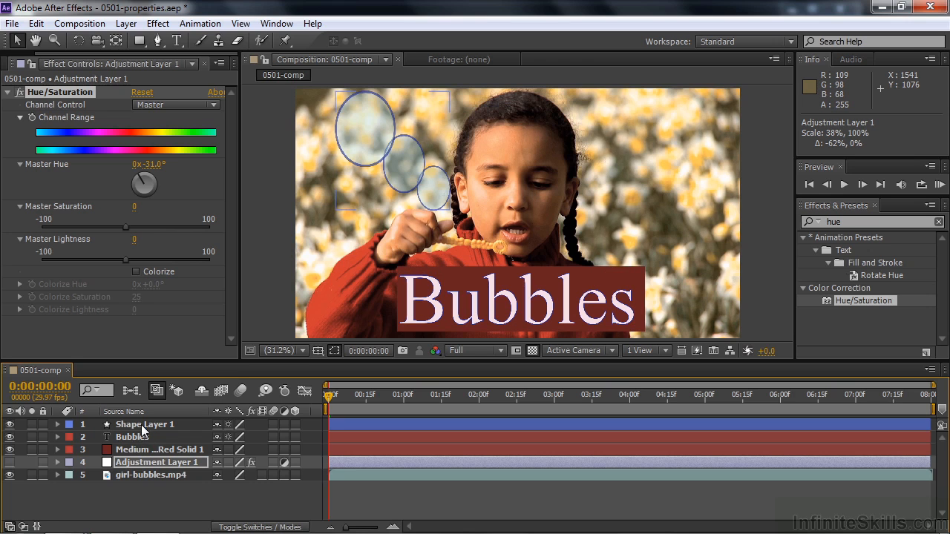
{"action": "left_click", "coordinate": [57, 437]}
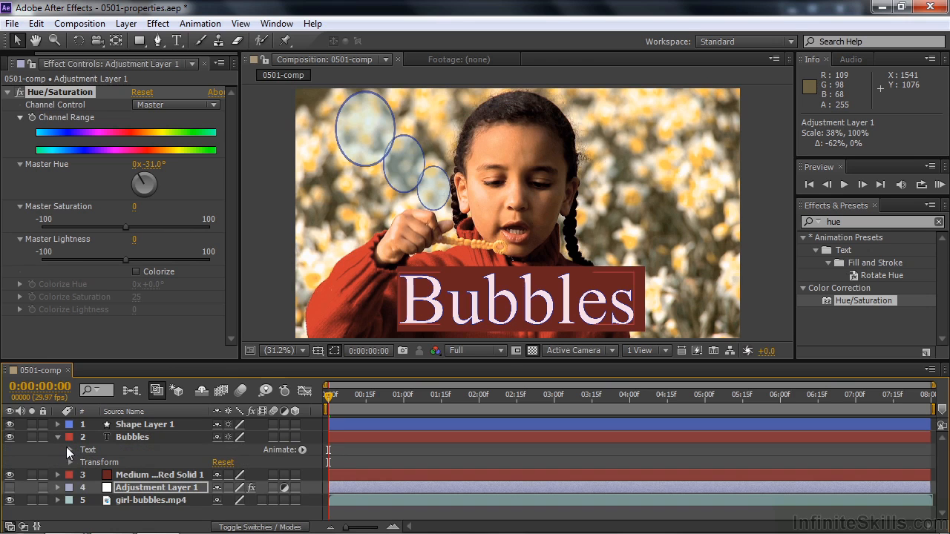
{"action": "left_click", "coordinate": [66, 448]}
{"action": "left_click", "coordinate": [70, 451]}
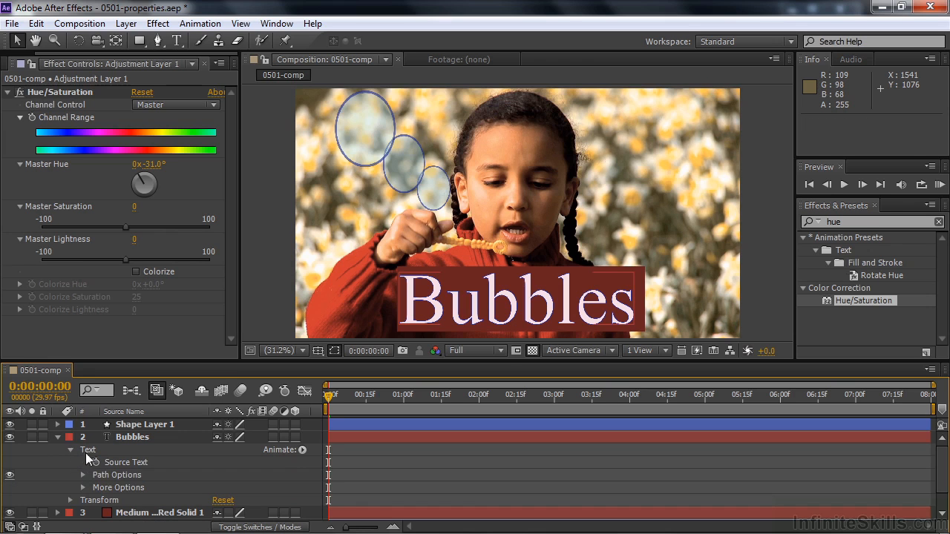
Step: Examine the list of text properties that can be animated on the Bubbles layer, and dismiss it
{"action": "left_click", "coordinate": [303, 450]}
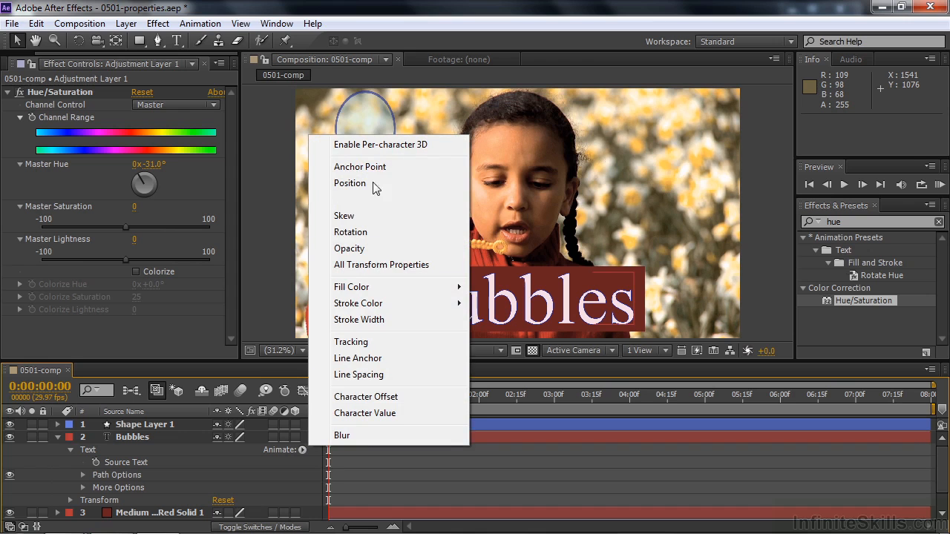
{"action": "left_click", "coordinate": [300, 448]}
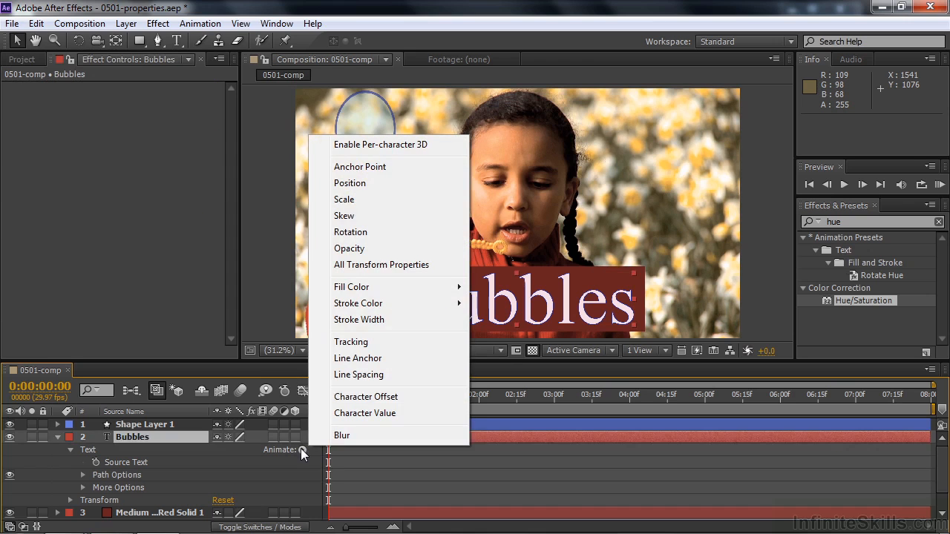
{"action": "left_click", "coordinate": [130, 442]}
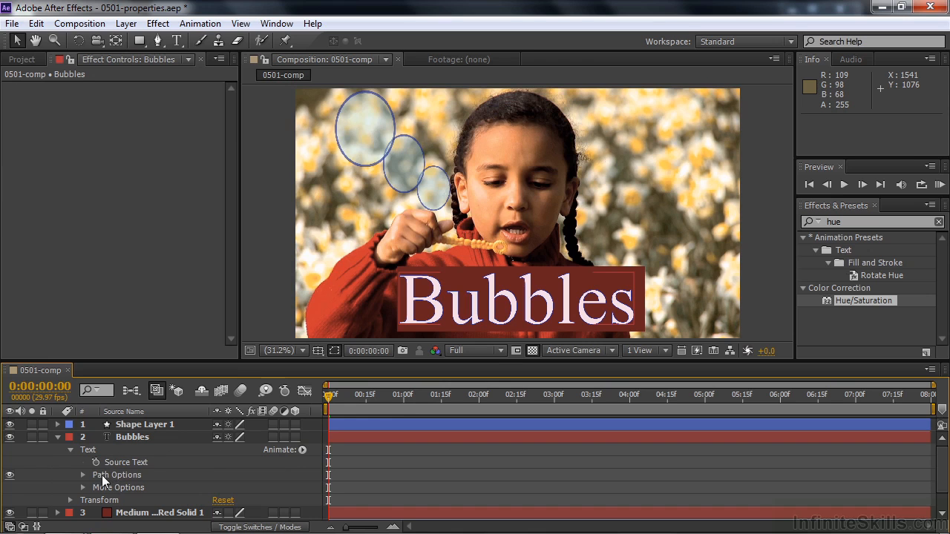
Step: Collapse the Text group, reveal the Bubbles layer's Transform properties and try out its rotation around the default anchor point
{"action": "left_click", "coordinate": [70, 450]}
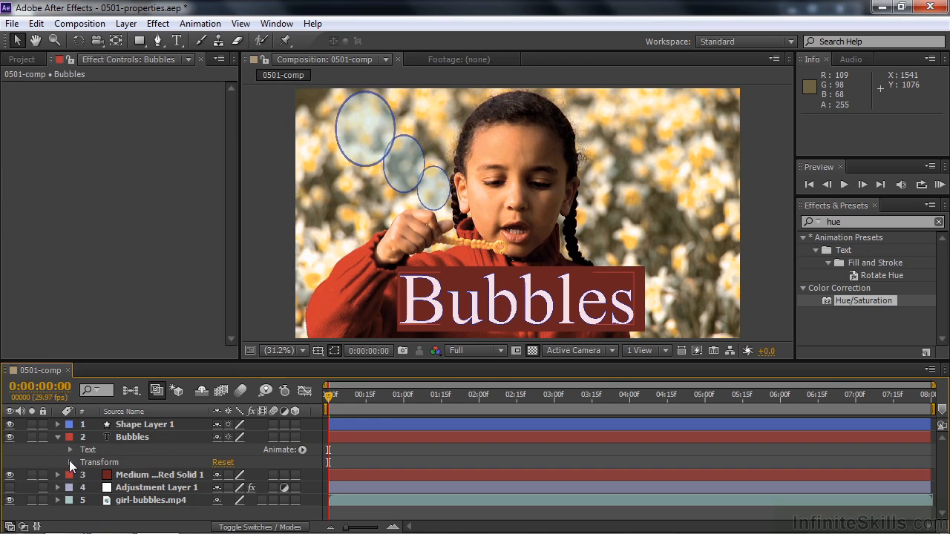
{"action": "left_click", "coordinate": [69, 460]}
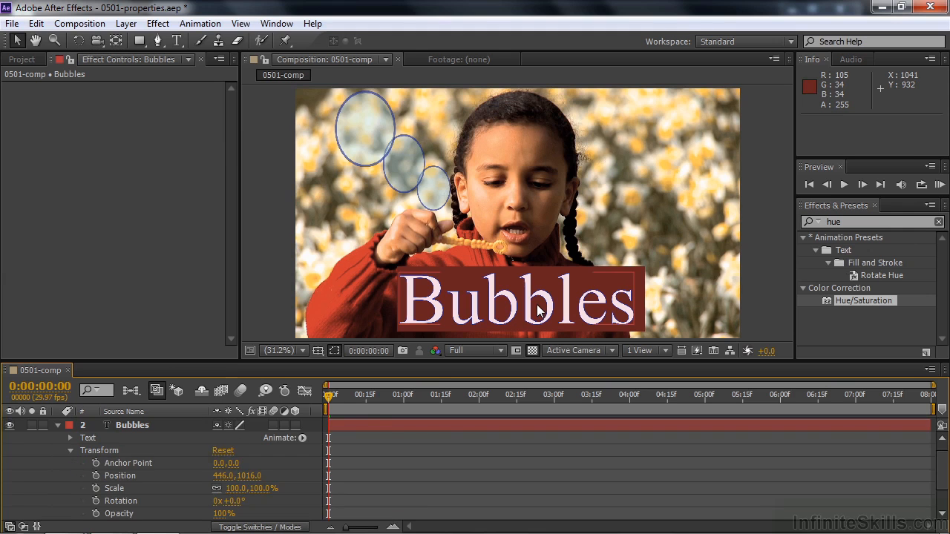
{"action": "left_click", "coordinate": [231, 501]}
{"action": "key", "text": "Return"}
{"action": "left_click", "coordinate": [198, 499]}
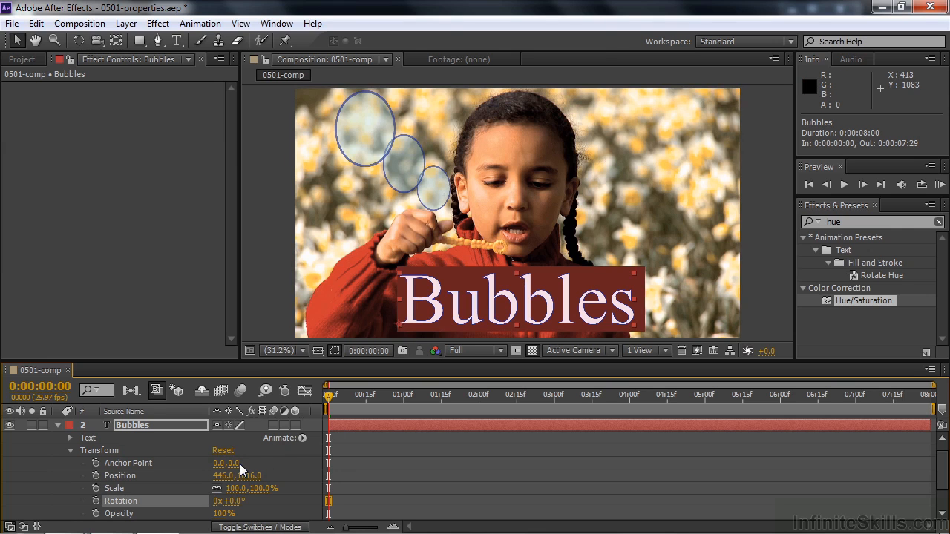
{"action": "left_click_drag", "start_coordinate": [239, 501], "coordinate": [241, 502]}
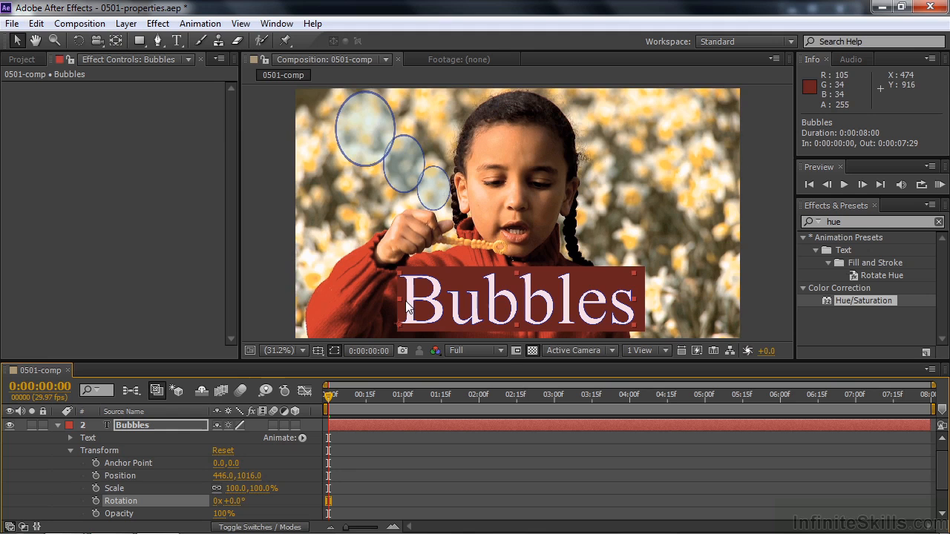
Step: Move the Bubbles anchor point to the middle of the text's baseline, about 506.4, 0.0, and scale the layer to 94%
{"action": "key", "text": "y"}
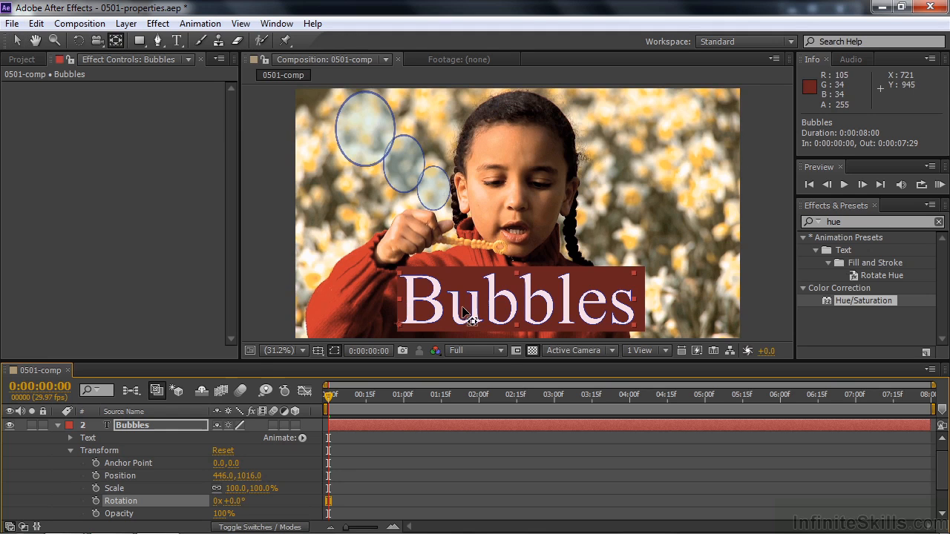
{"action": "left_click_drag", "start_coordinate": [416, 333], "coordinate": [524, 329]}
{"action": "mouse_move", "coordinate": [229, 501]}
{"action": "left_mouse_down"}
{"action": "mouse_move", "coordinate": [245, 500]}
{"action": "mouse_move", "coordinate": [229, 500]}
{"action": "left_mouse_up"}
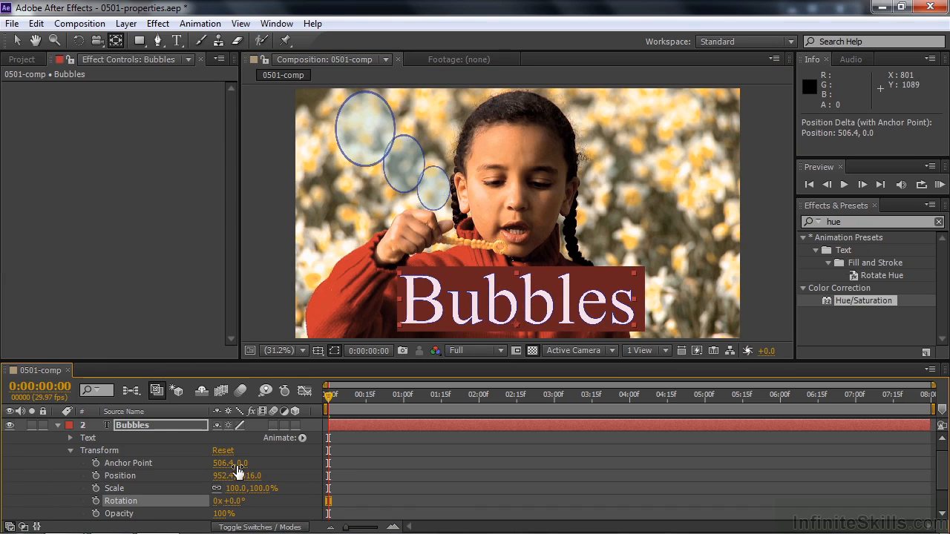
{"action": "left_click_drag", "start_coordinate": [236, 488], "coordinate": [236, 513]}
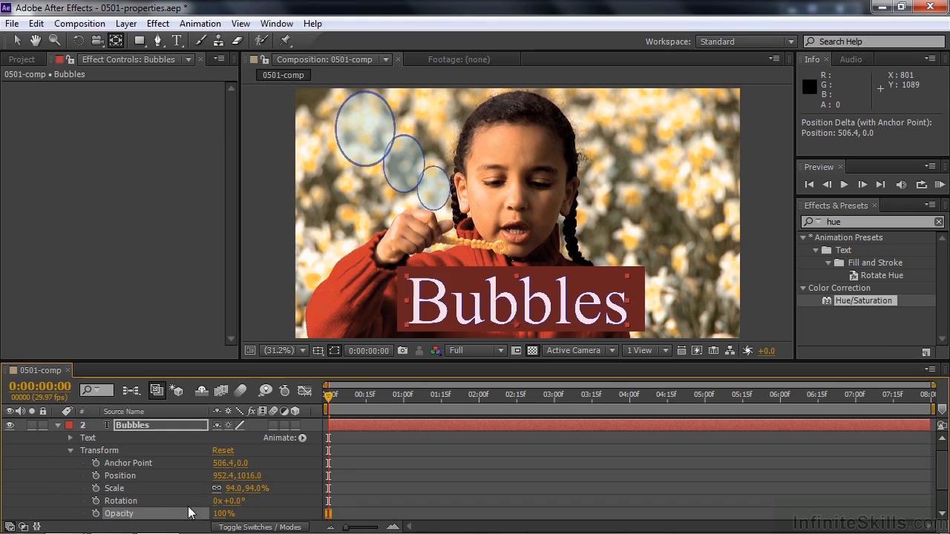
Step: Collapse the Bubbles layer, reveal Shape Layer 1's Transform properties and set its rotation to -1°
{"action": "left_click", "coordinate": [72, 449]}
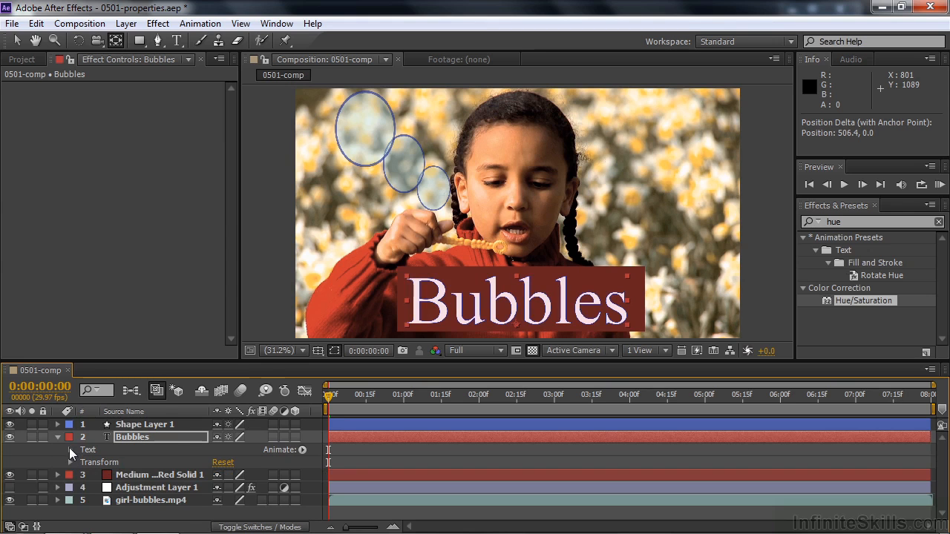
{"action": "left_click", "coordinate": [58, 438]}
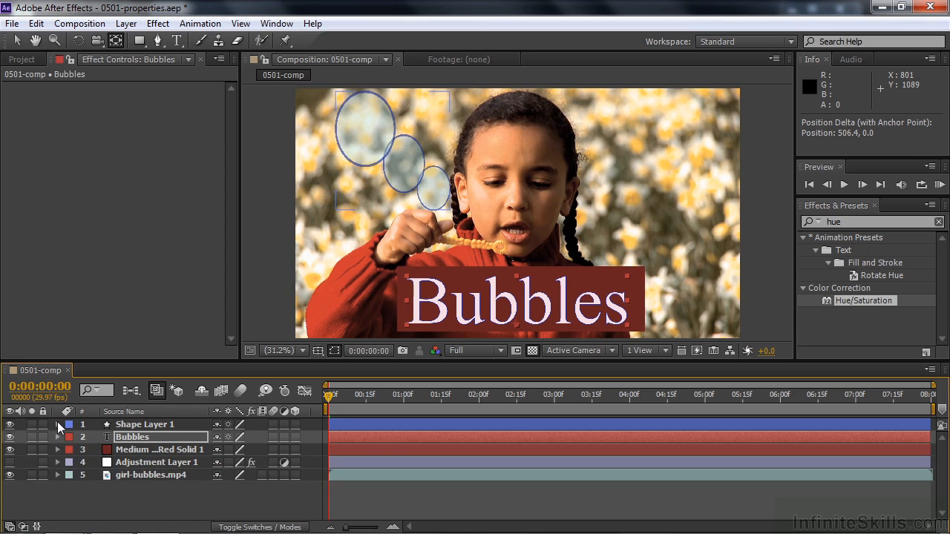
{"action": "left_click", "coordinate": [57, 424]}
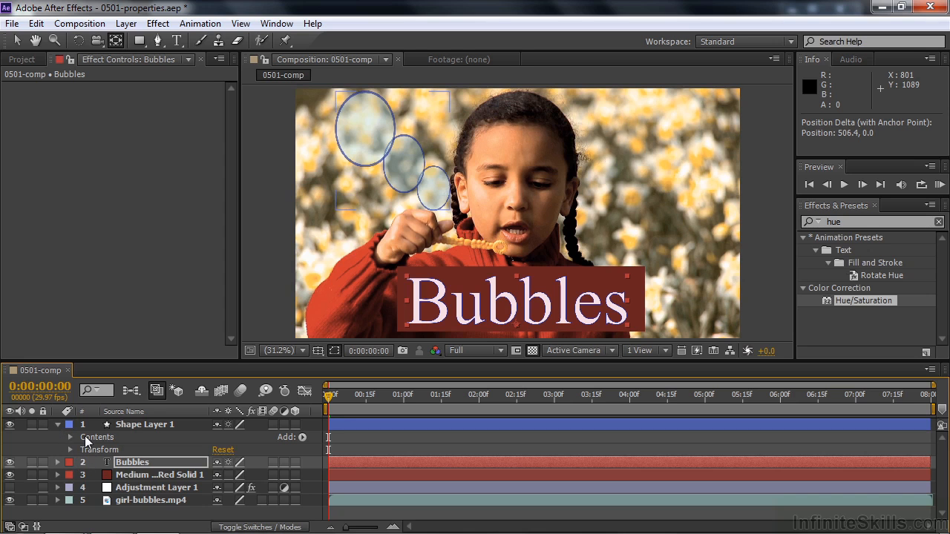
{"action": "left_click", "coordinate": [70, 449]}
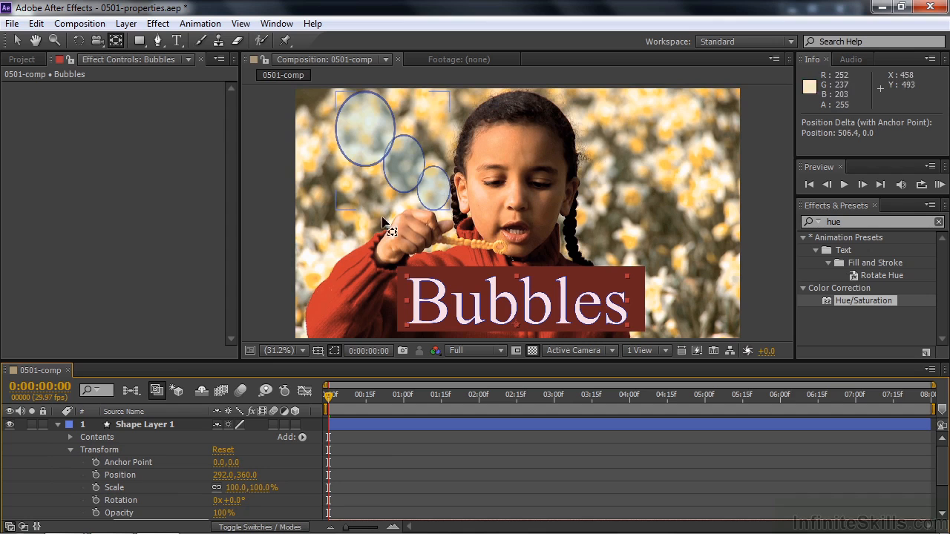
{"action": "mouse_move", "coordinate": [236, 502]}
{"action": "left_mouse_down"}
{"action": "mouse_move", "coordinate": [251, 504]}
{"action": "mouse_move", "coordinate": [240, 504]}
{"action": "left_mouse_up"}
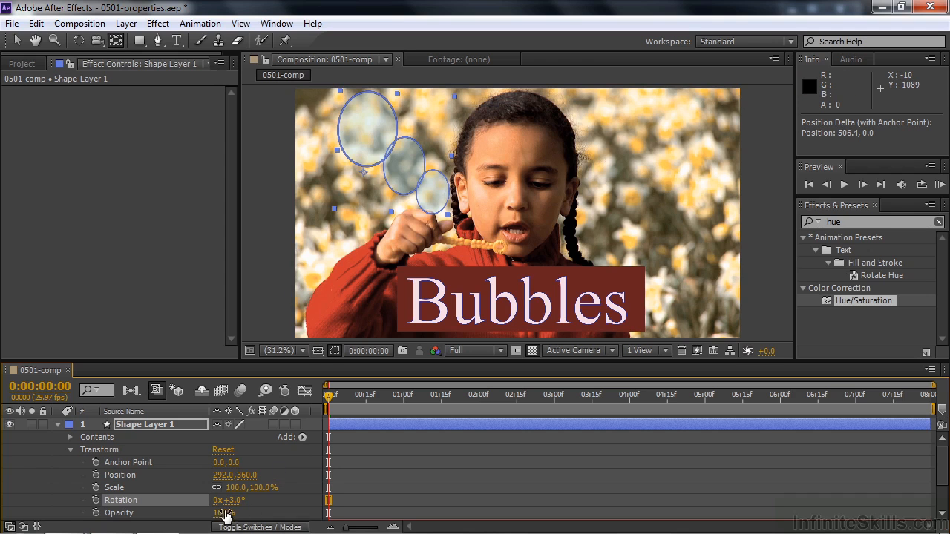
{"action": "left_click_drag", "start_coordinate": [231, 502], "coordinate": [231, 522]}
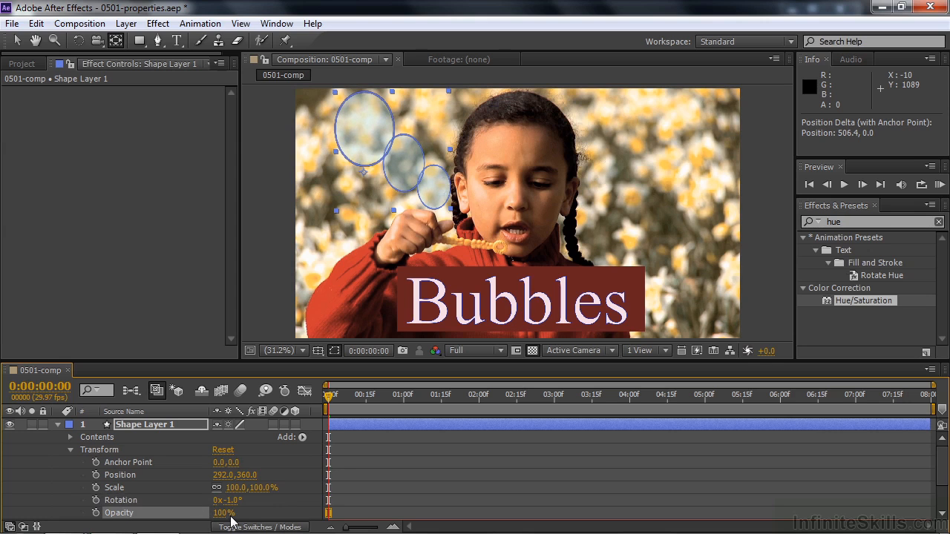
Step: Collapse Shape Layer 1's Transform group and examine its Contents, including Ellipse 1's stroke properties
{"action": "left_click", "coordinate": [69, 449]}
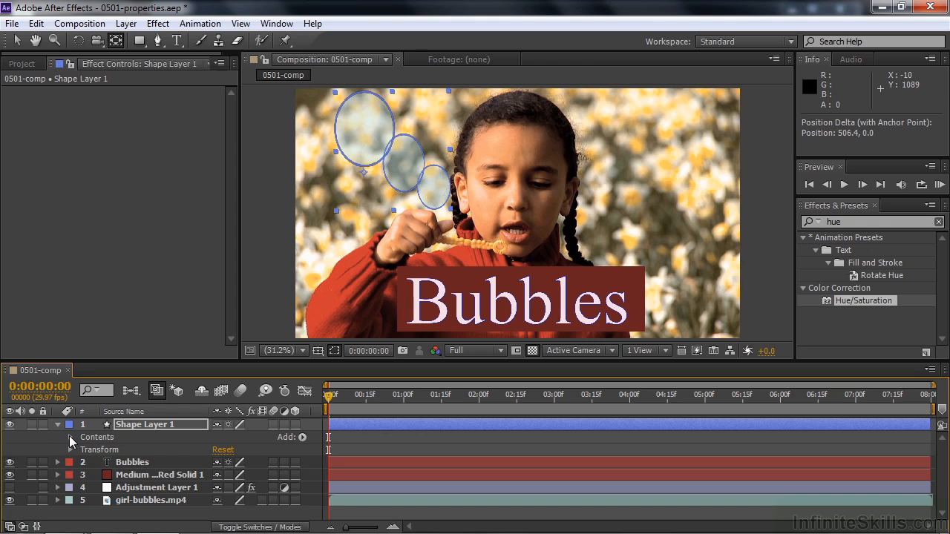
{"action": "left_click", "coordinate": [71, 437]}
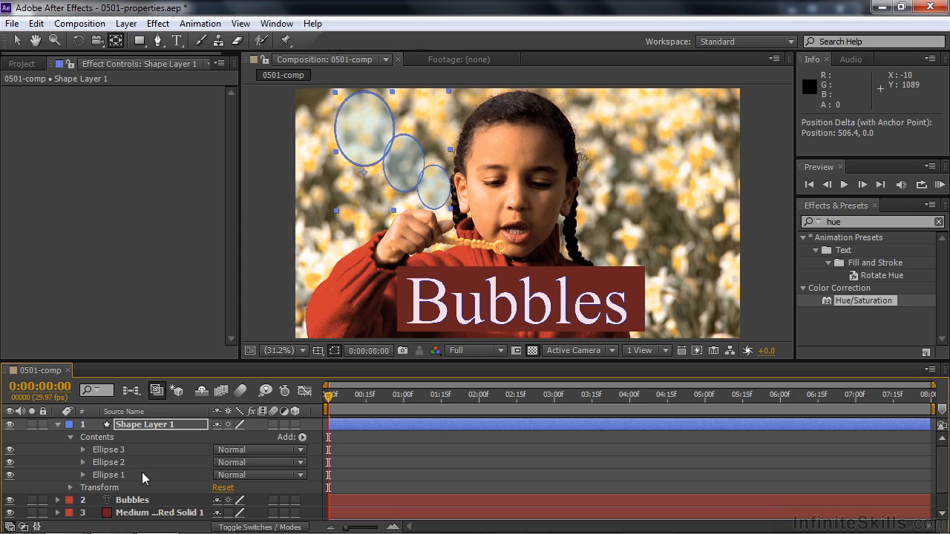
{"action": "left_click", "coordinate": [84, 474]}
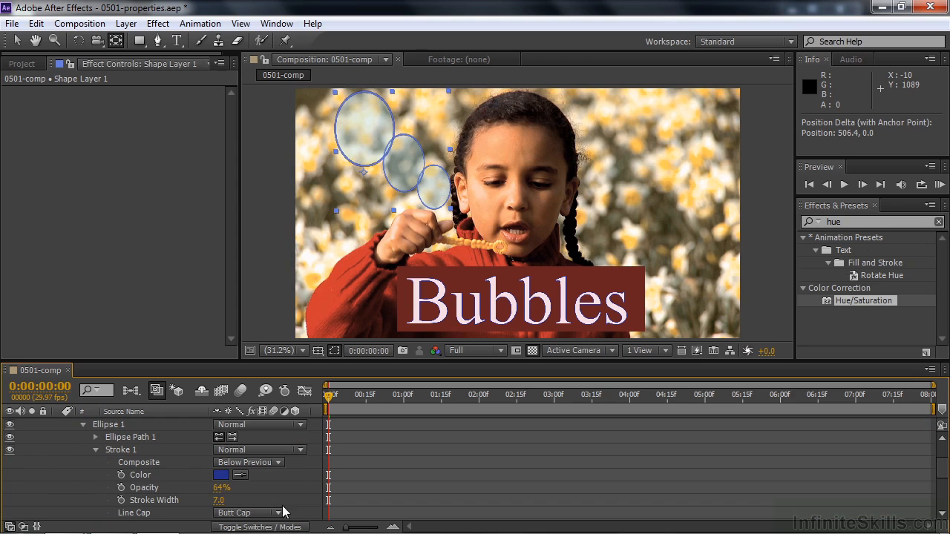
{"action": "left_click", "coordinate": [95, 449]}
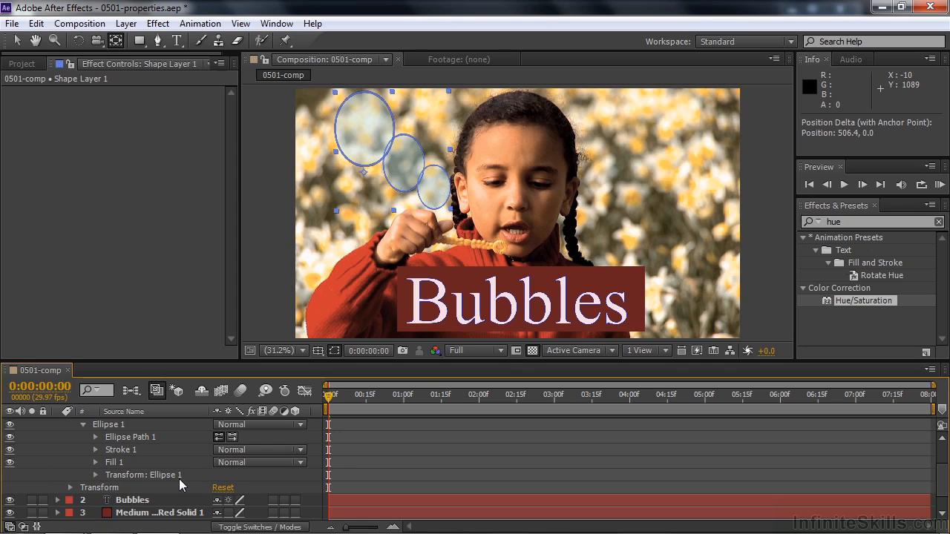
Step: Reveal Ellipse 1's own Transform properties, try out its skew and opacity, and set its rotation to -2°
{"action": "left_click", "coordinate": [95, 475]}
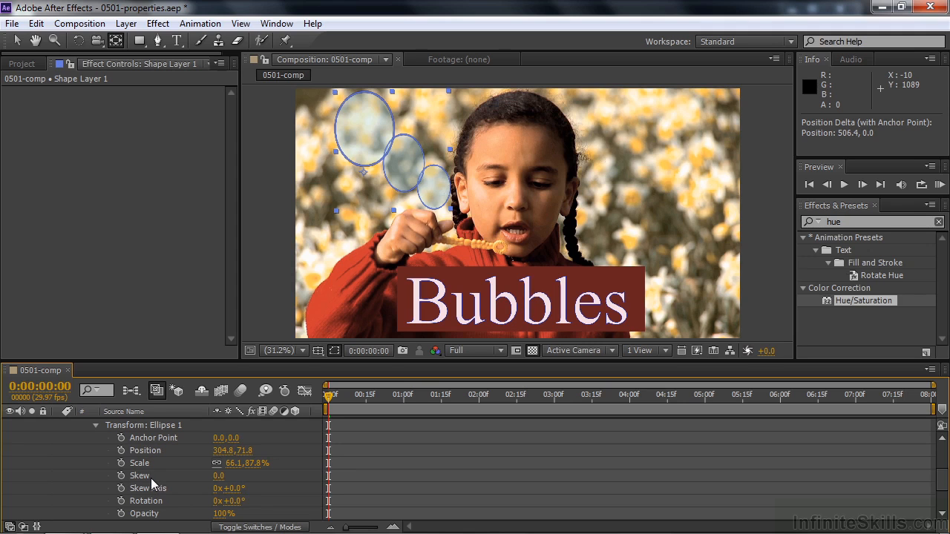
{"action": "left_click_drag", "start_coordinate": [218, 476], "coordinate": [233, 498]}
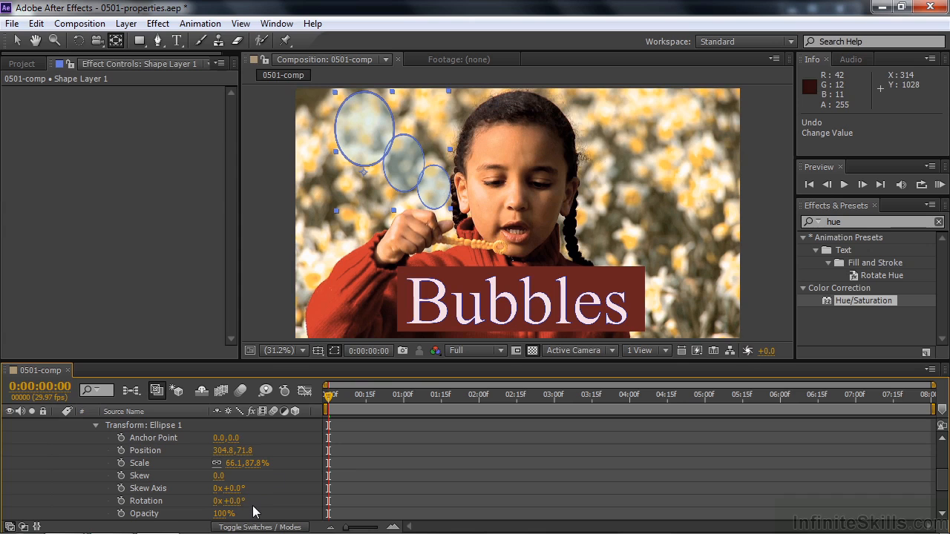
{"action": "mouse_move", "coordinate": [230, 501]}
{"action": "left_mouse_down"}
{"action": "mouse_move", "coordinate": [299, 507]}
{"action": "mouse_move", "coordinate": [239, 510]}
{"action": "left_mouse_up"}
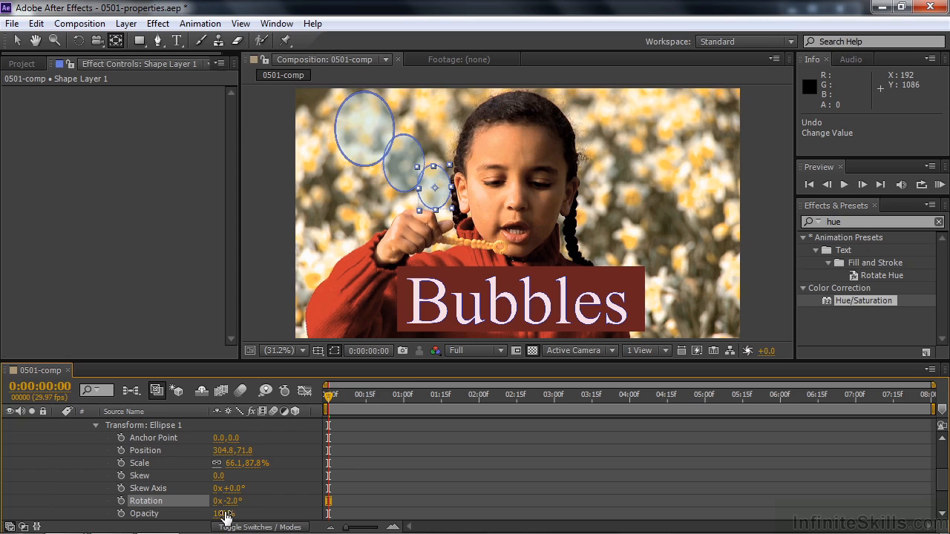
{"action": "left_click_drag", "start_coordinate": [222, 514], "coordinate": [233, 531]}
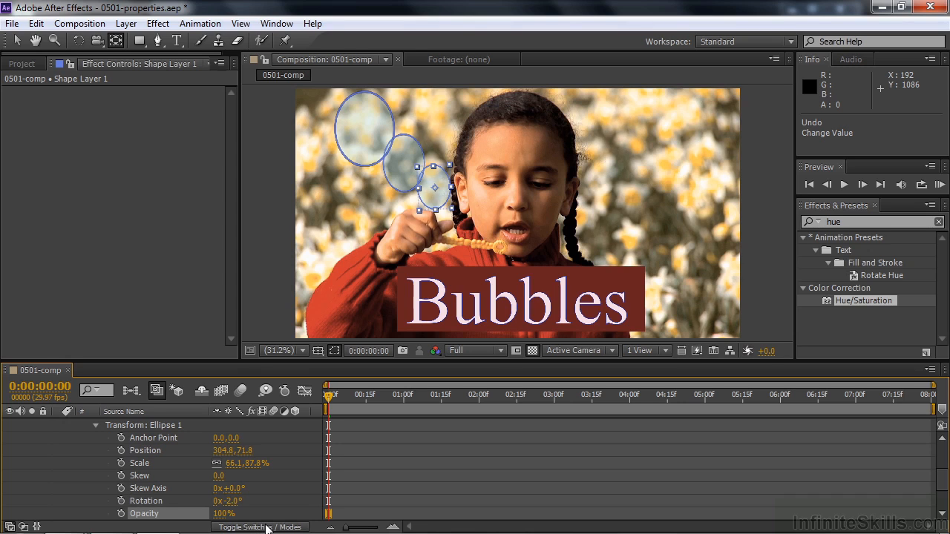